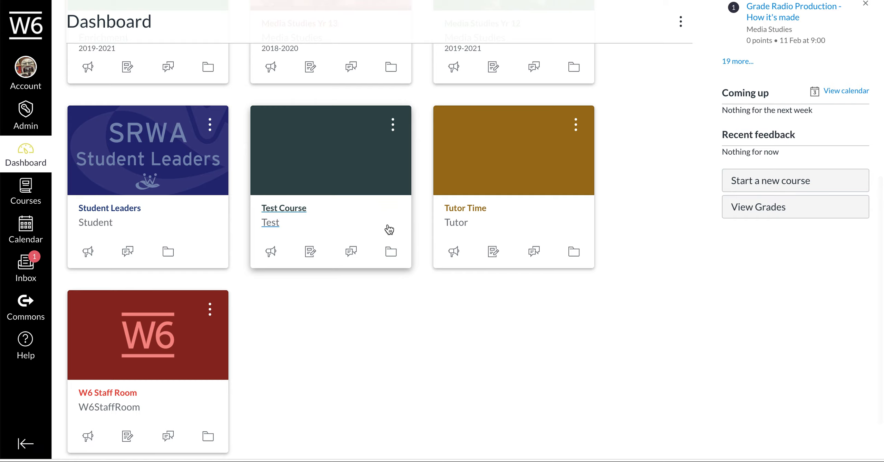
Step: Open the Test Course's modules and create a new module named "6. Module 6"
{"action": "left_click", "coordinate": [281, 211]}
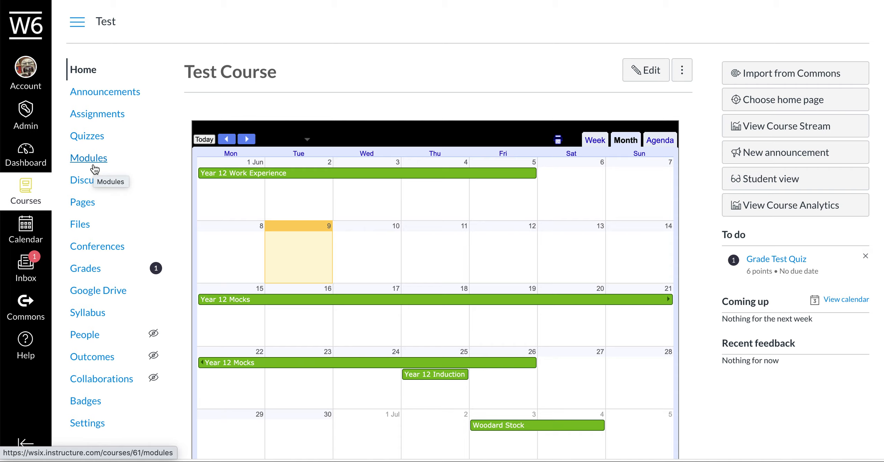
{"action": "left_click", "coordinate": [96, 159]}
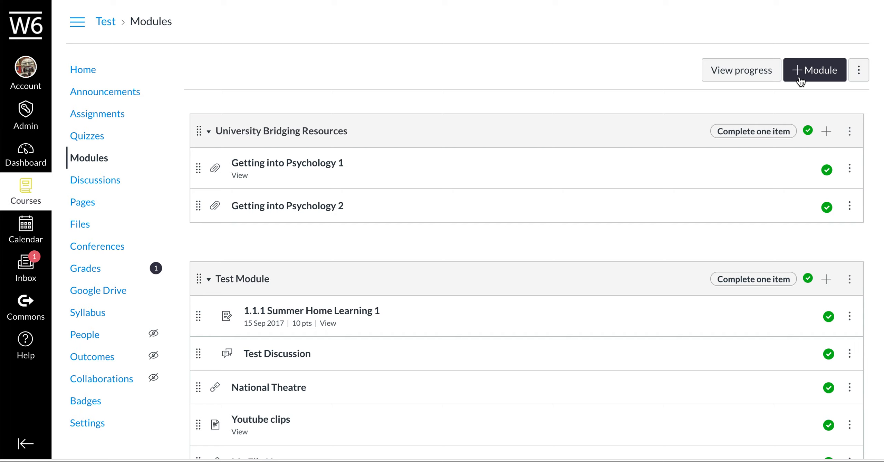
{"action": "left_click", "coordinate": [808, 71]}
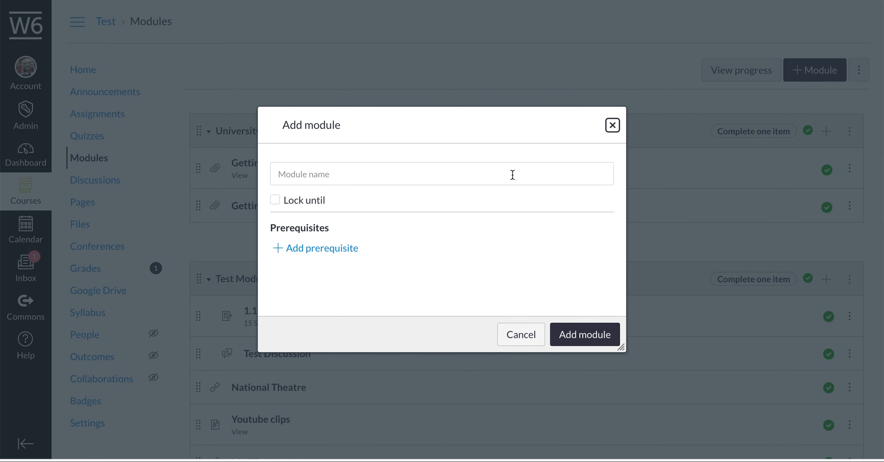
{"action": "left_click", "coordinate": [461, 174]}
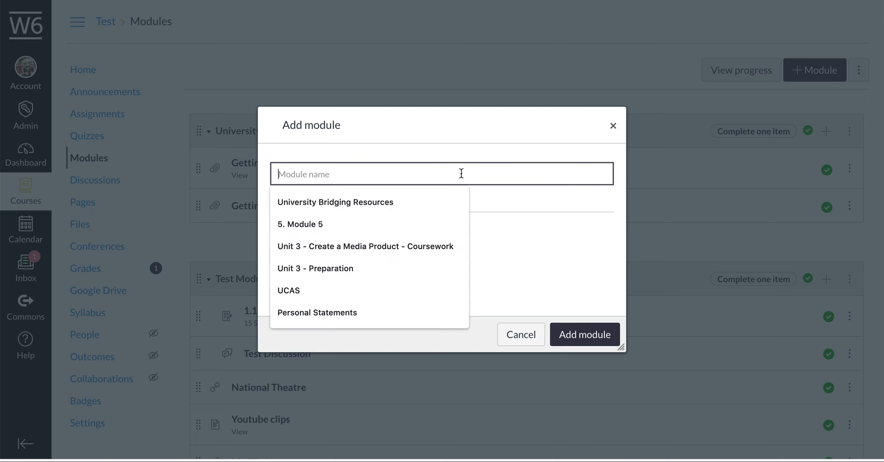
{"action": "type", "text": "6. "}
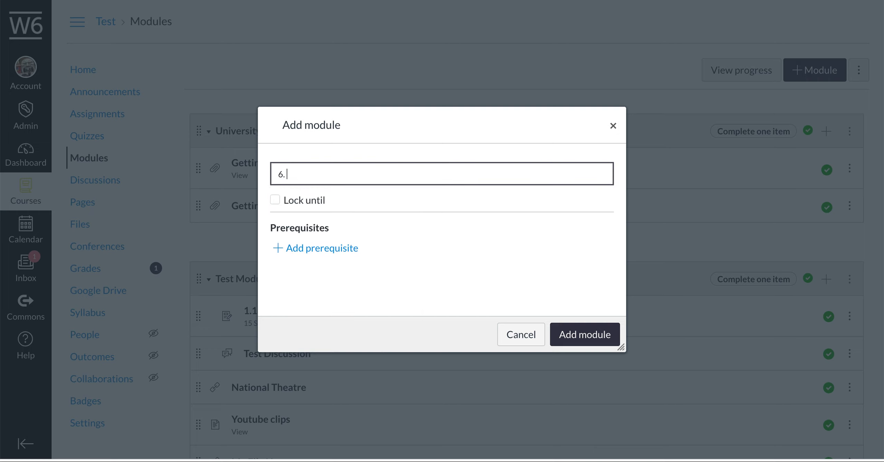
{"action": "type", "text": "Module 6"}
{"action": "left_click", "coordinate": [584, 330]}
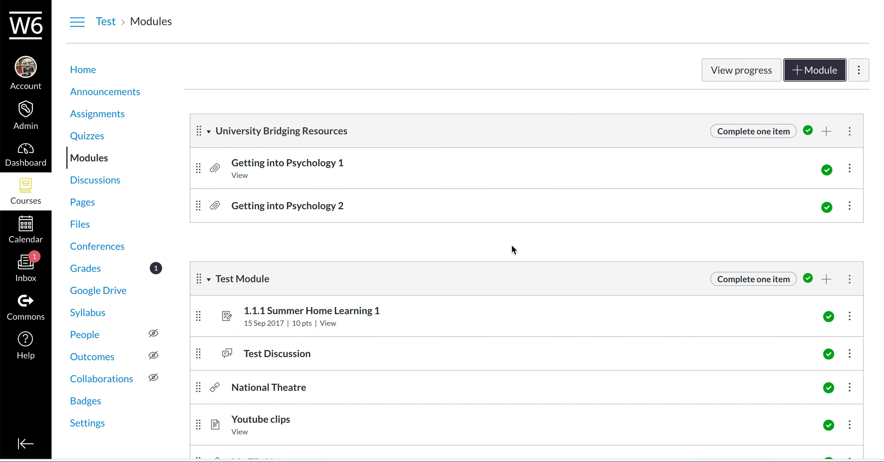
Step: Move the module "6. Module 6" so that it sits before the "Academic Monitoring" module
{"action": "scroll", "coordinate": [316, 241], "scroll_direction": "down", "scroll_amount": 10}
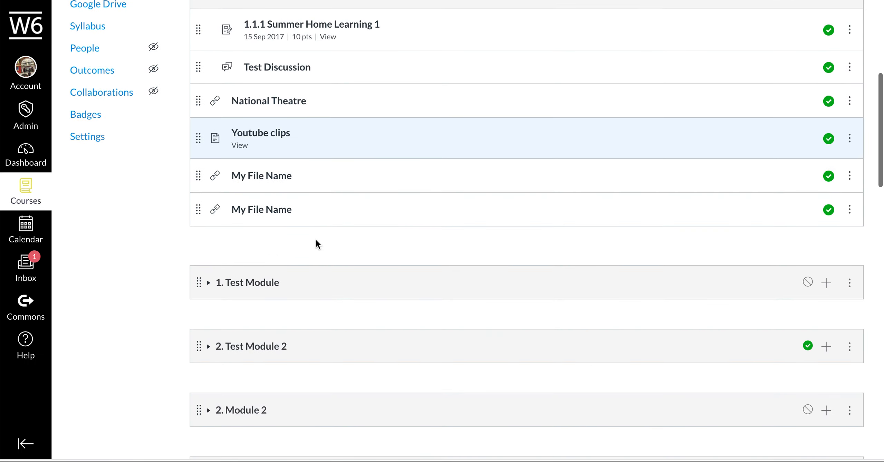
{"action": "scroll", "coordinate": [316, 239], "scroll_direction": "down", "scroll_amount": 15}
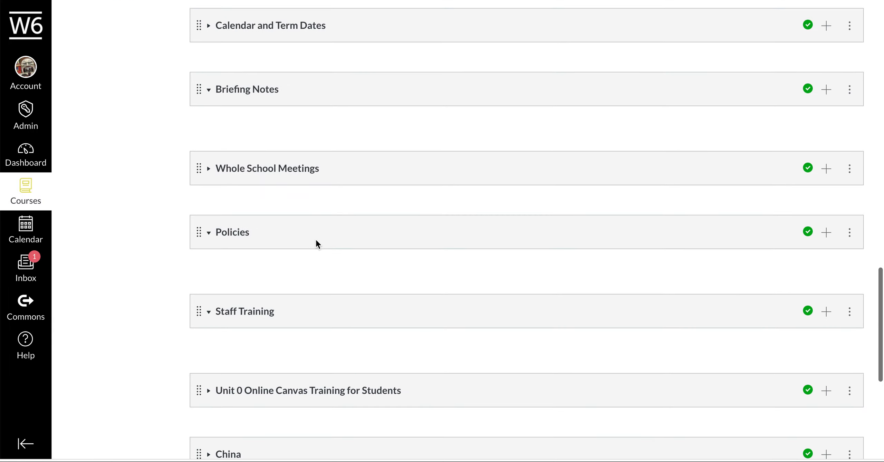
{"action": "scroll", "coordinate": [316, 239], "scroll_direction": "down", "scroll_amount": 3}
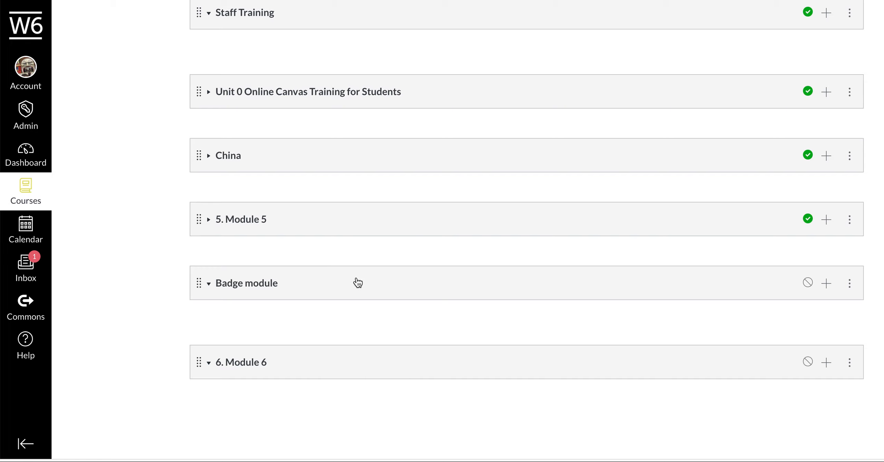
{"action": "left_click", "coordinate": [851, 366]}
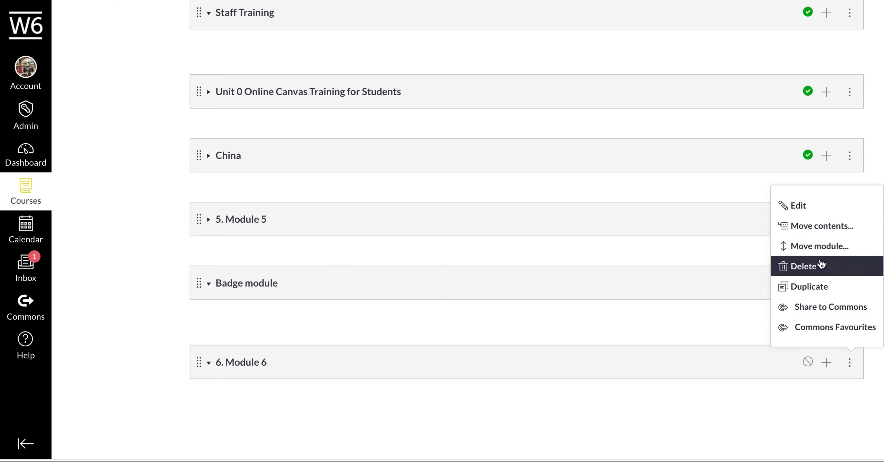
{"action": "left_click", "coordinate": [829, 253]}
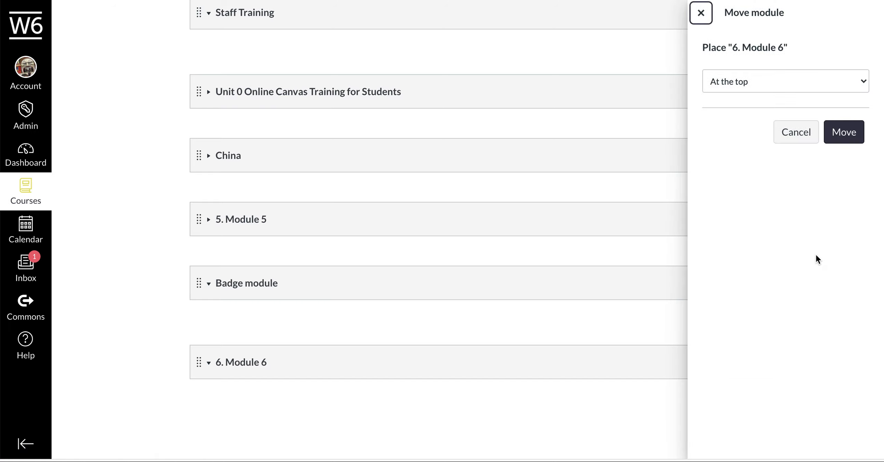
{"action": "left_click", "coordinate": [768, 87]}
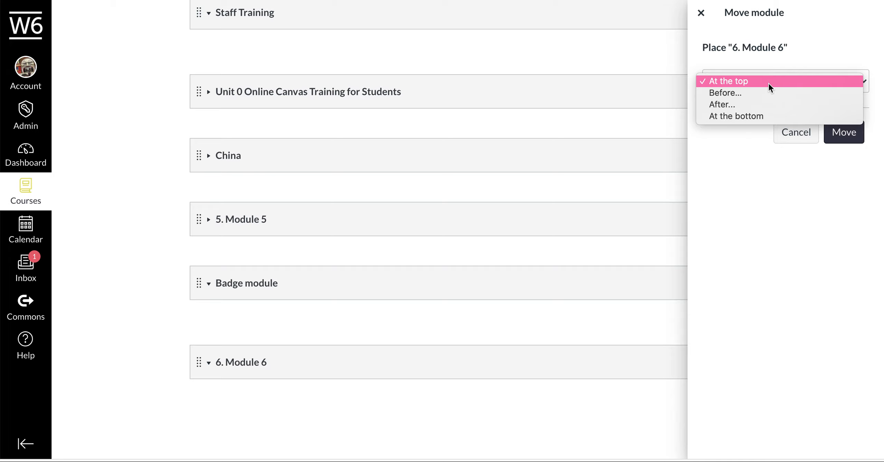
{"action": "left_click", "coordinate": [766, 92]}
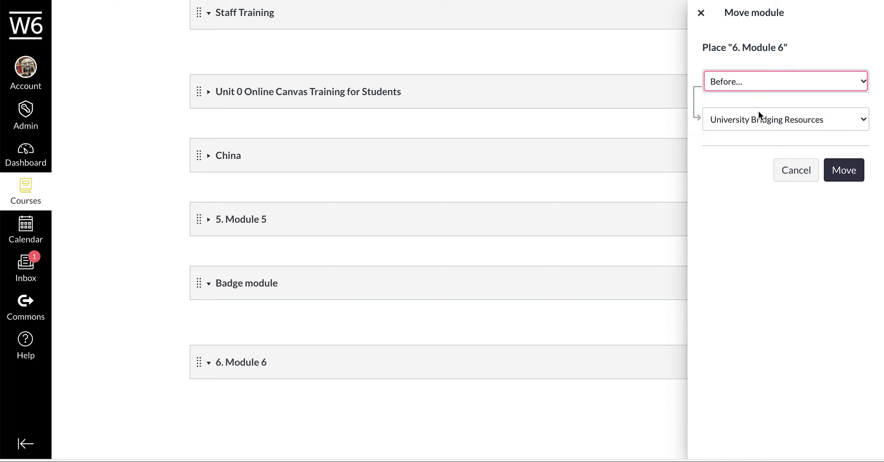
{"action": "left_click", "coordinate": [757, 116]}
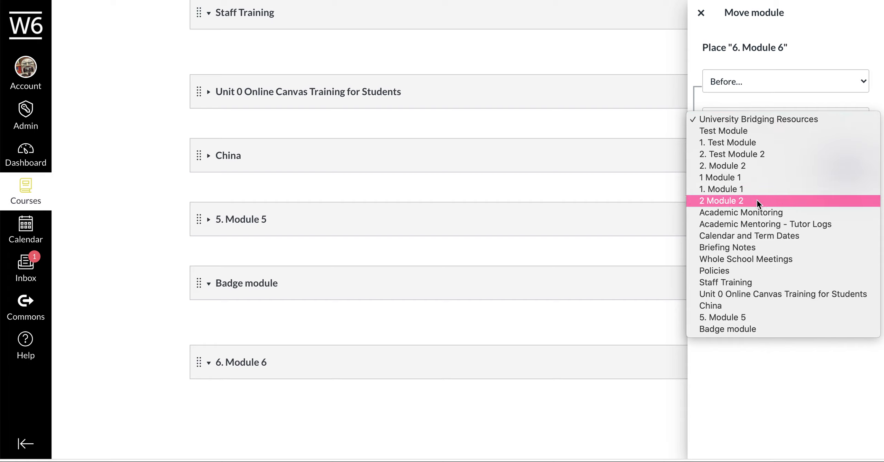
{"action": "left_click", "coordinate": [788, 216]}
{"action": "left_click", "coordinate": [848, 181]}
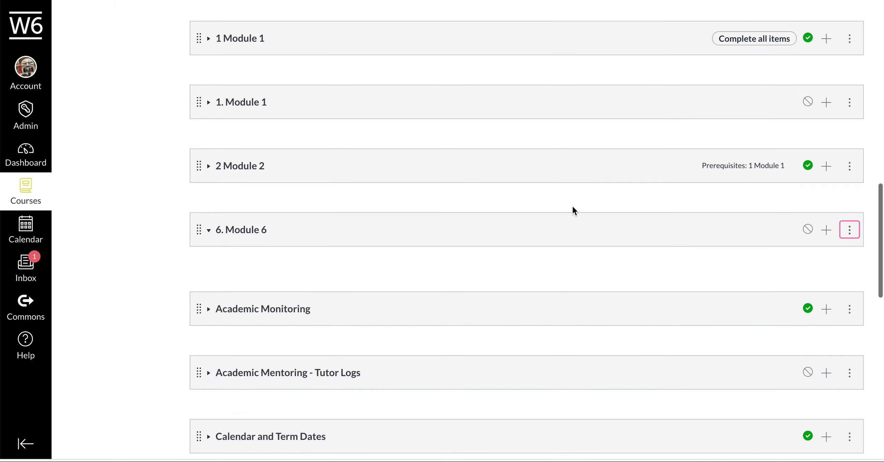
{"action": "left_click", "coordinate": [370, 250]}
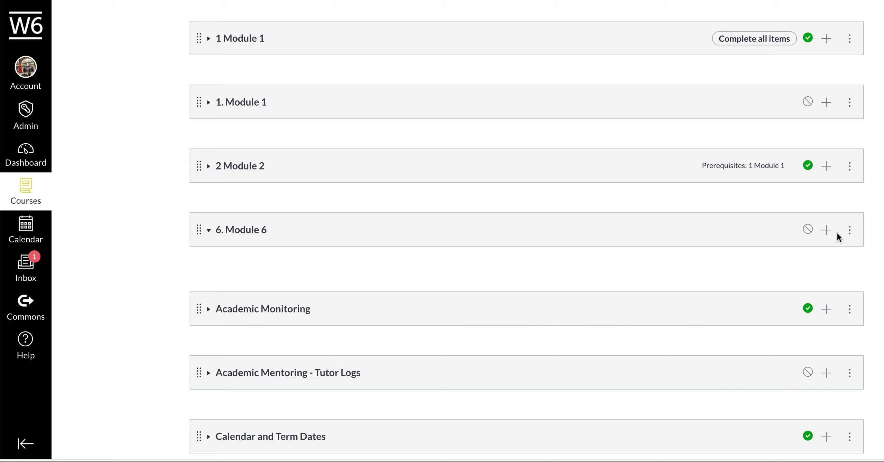
Step: Examine the lock, prerequisite and requirement settings of "6. Module 6" and leave them without saving
{"action": "left_click", "coordinate": [850, 231]}
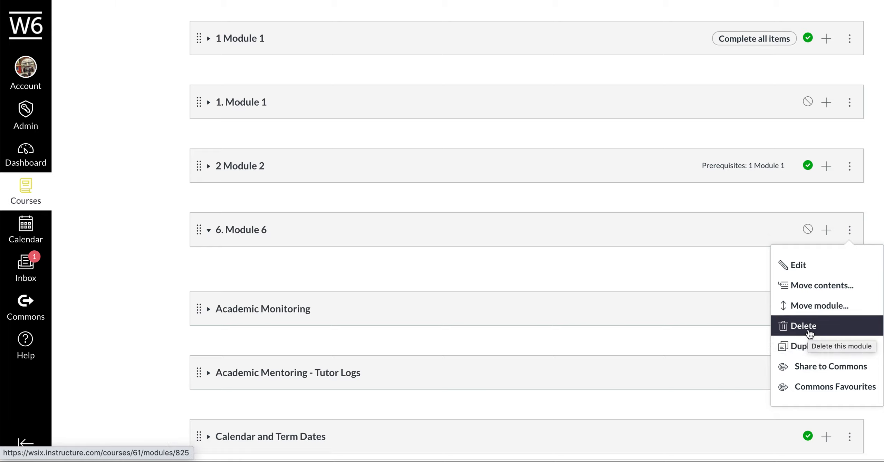
{"action": "left_click", "coordinate": [794, 265]}
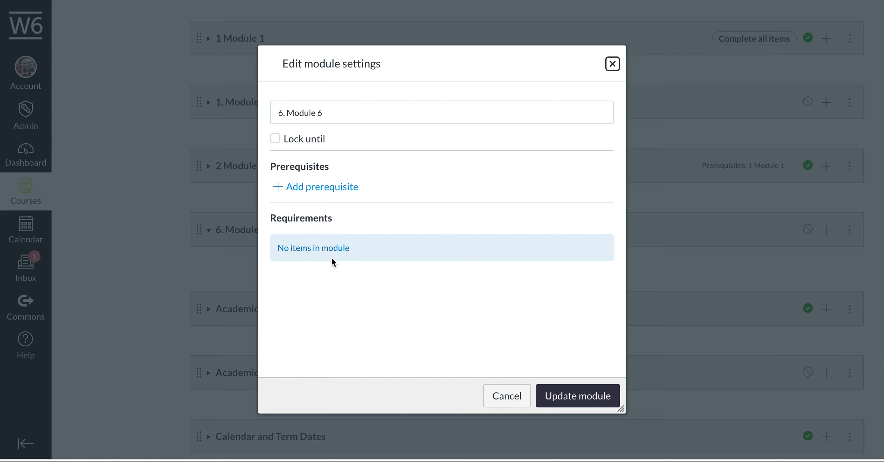
{"action": "left_click", "coordinate": [500, 398]}
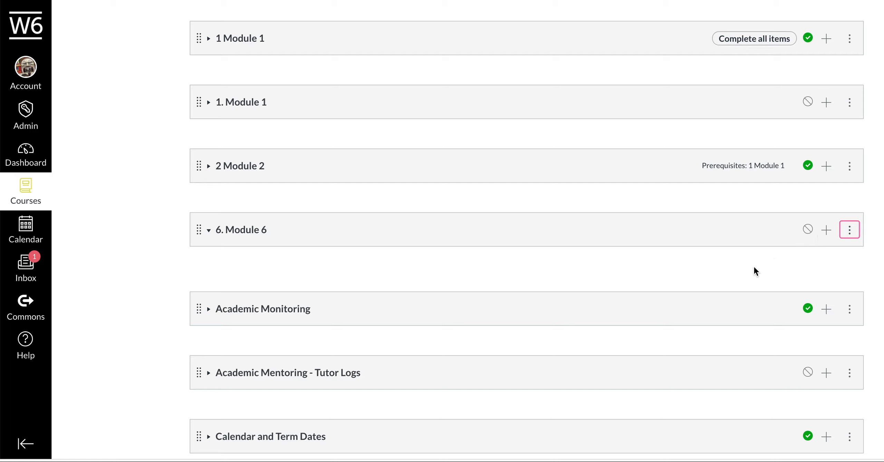
Step: Start a new text header item for "6. Module 6" with the header "Section 1 - Human Behaviour"
{"action": "left_click", "coordinate": [827, 235]}
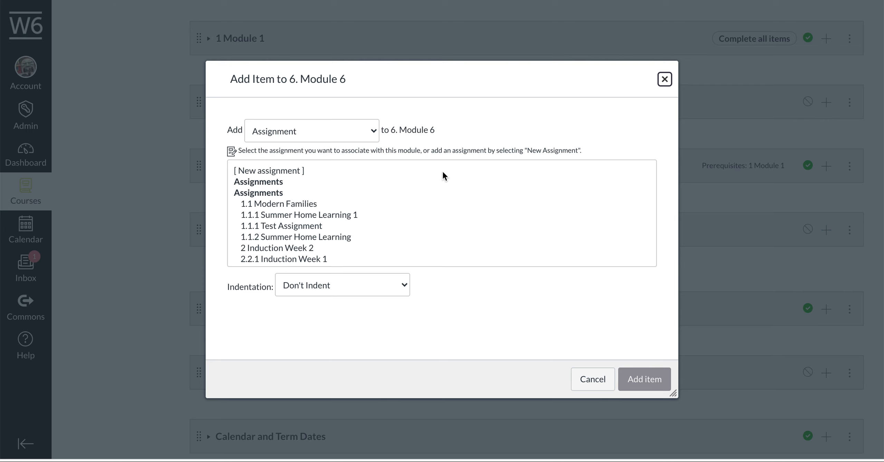
{"action": "left_click", "coordinate": [356, 138]}
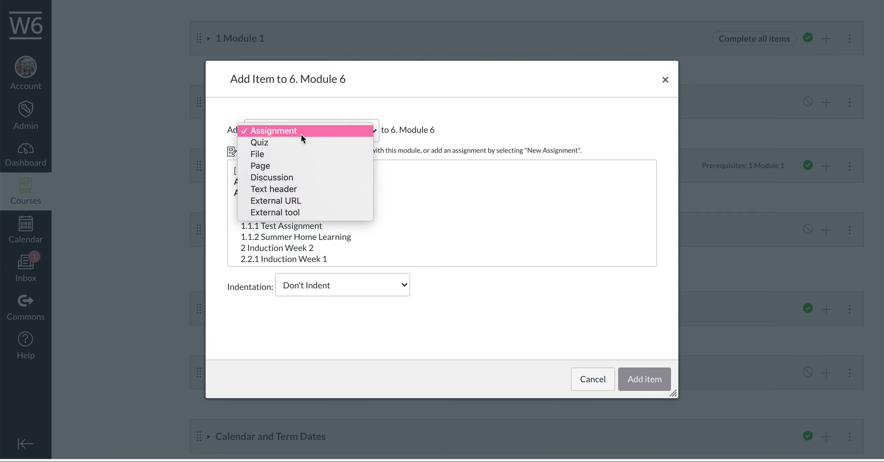
{"action": "left_click", "coordinate": [293, 188]}
{"action": "left_click", "coordinate": [299, 169]}
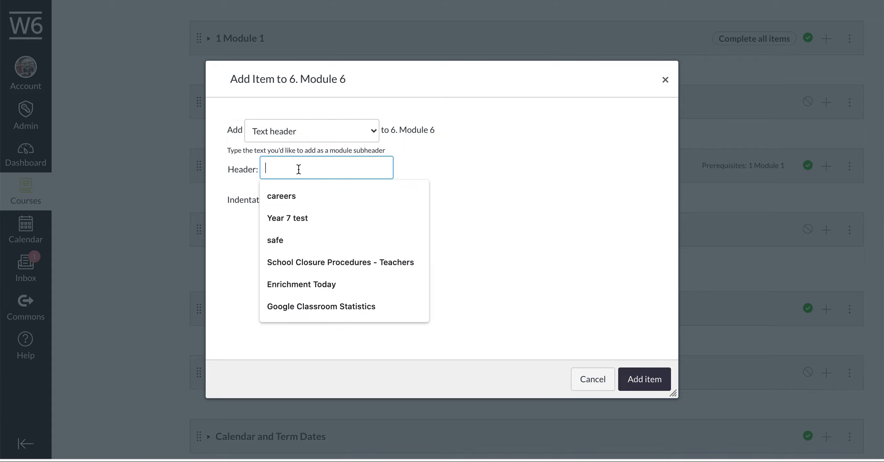
{"action": "scroll", "coordinate": [298, 169], "scroll_direction": "up", "scroll_amount": 5}
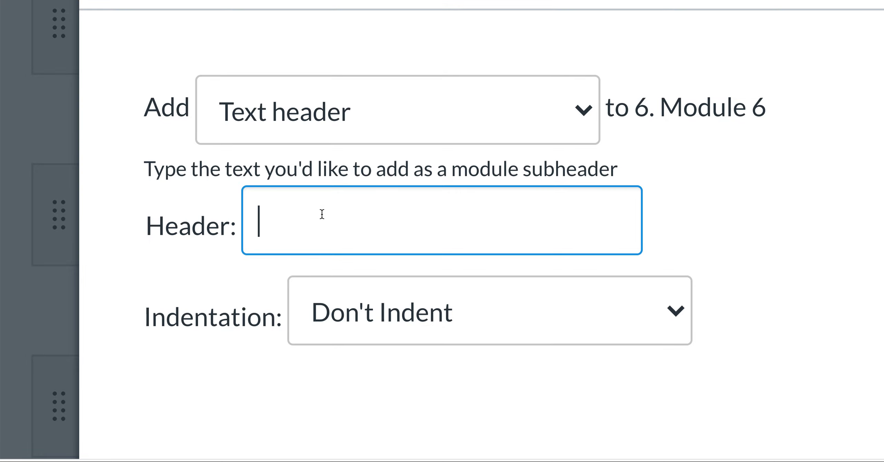
{"action": "type", "text": "S"}
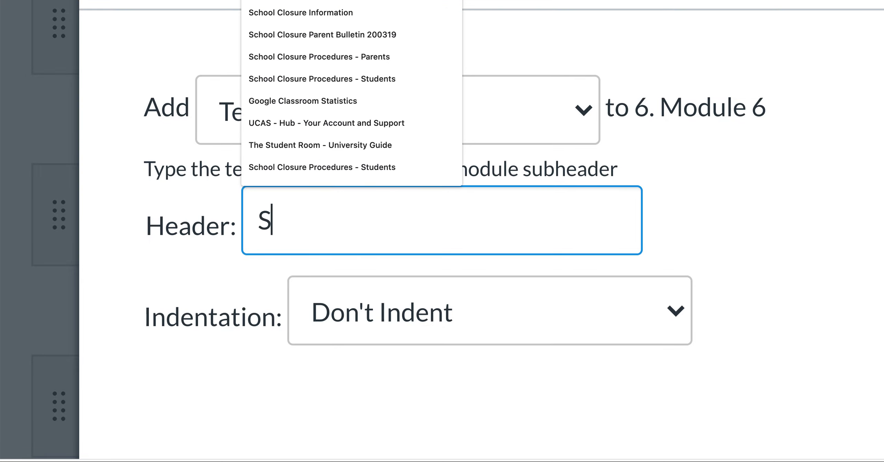
{"action": "type", "text": "ection 1 - Be"}
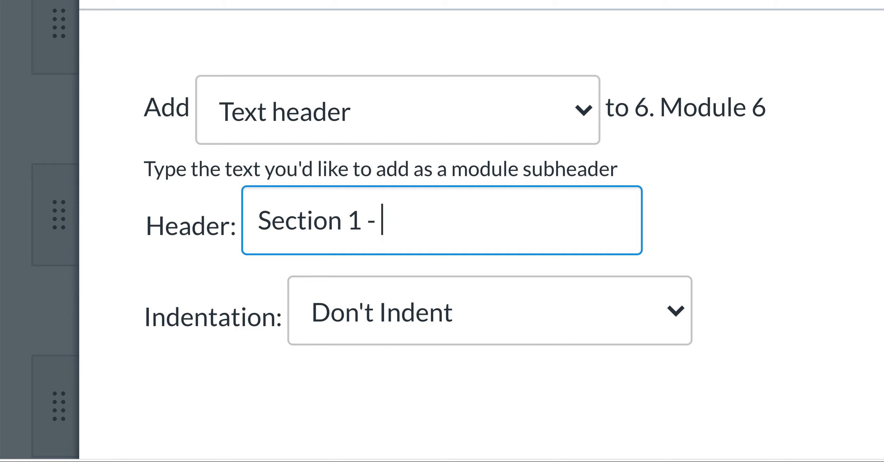
{"action": "key", "text": "BackSpace"}
{"action": "key", "text": "BackSpace"}
{"action": "type", "text": "Hu"}
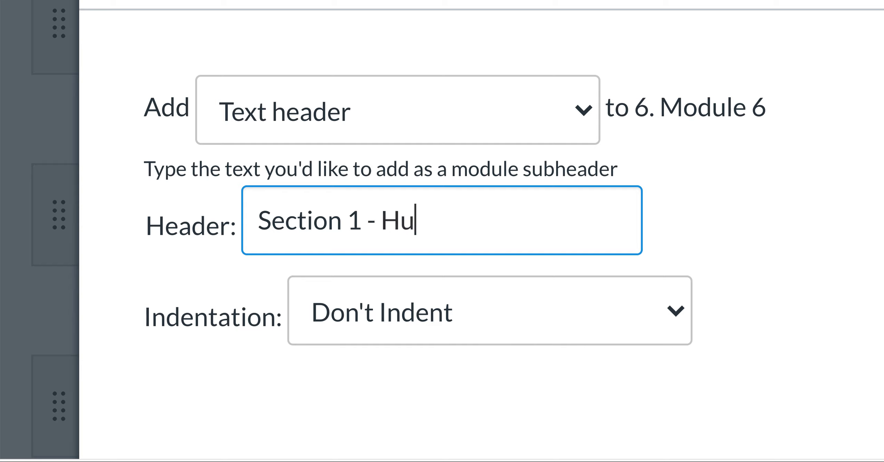
{"action": "type", "text": "man Behac"}
{"action": "key", "text": "BackSpace"}
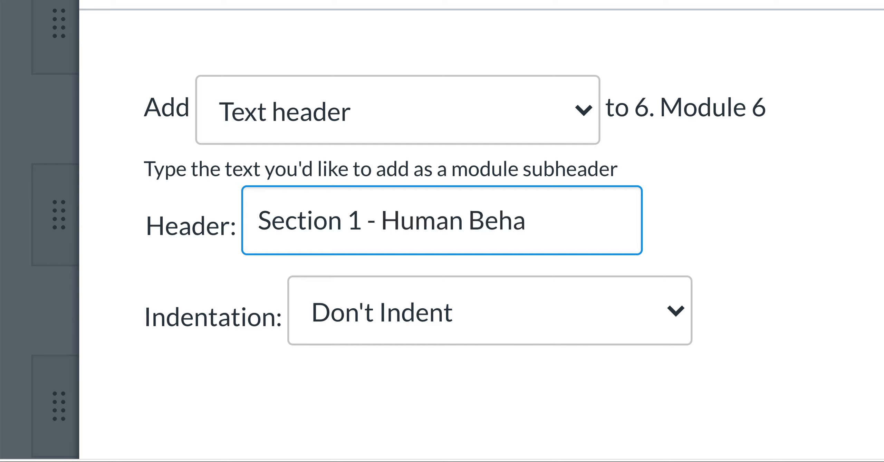
{"action": "type", "text": "viour"}
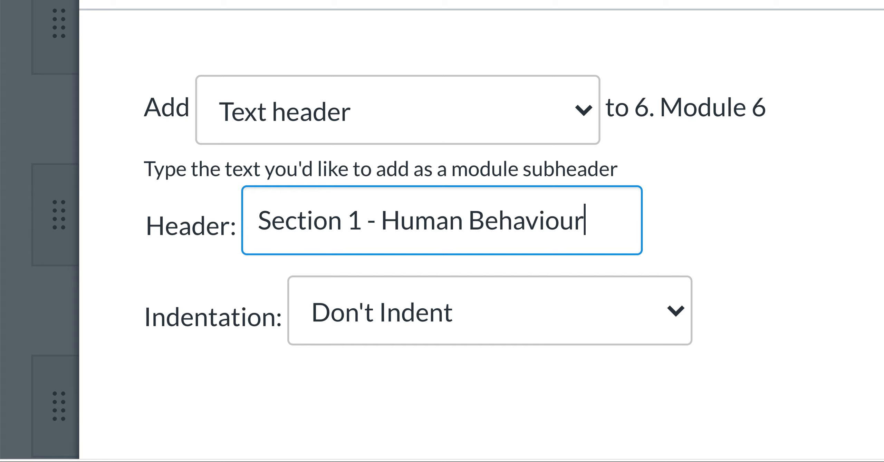
Step: Set the header's indentation to Indent 1 Level and add the item to "6. Module 6"
{"action": "left_click", "coordinate": [547, 317]}
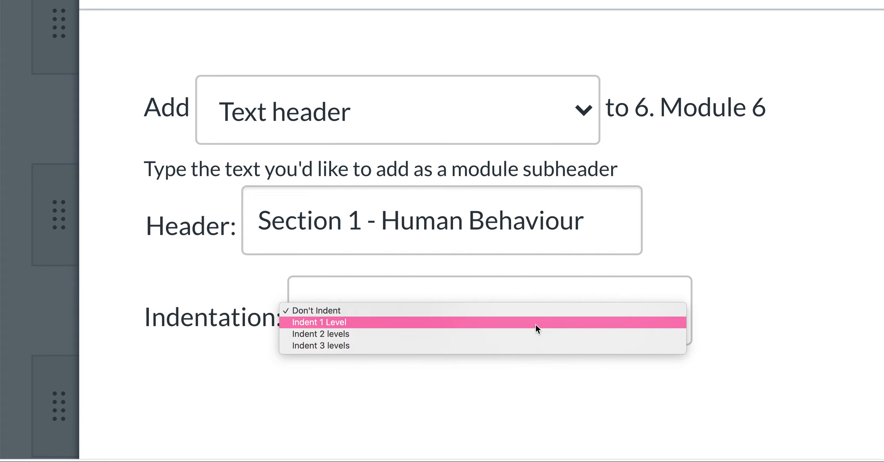
{"action": "left_click", "coordinate": [536, 323]}
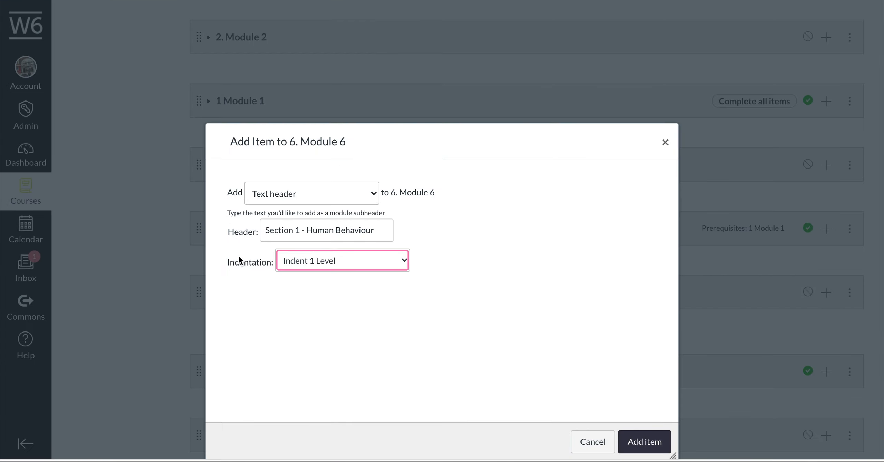
{"action": "left_click", "coordinate": [634, 444]}
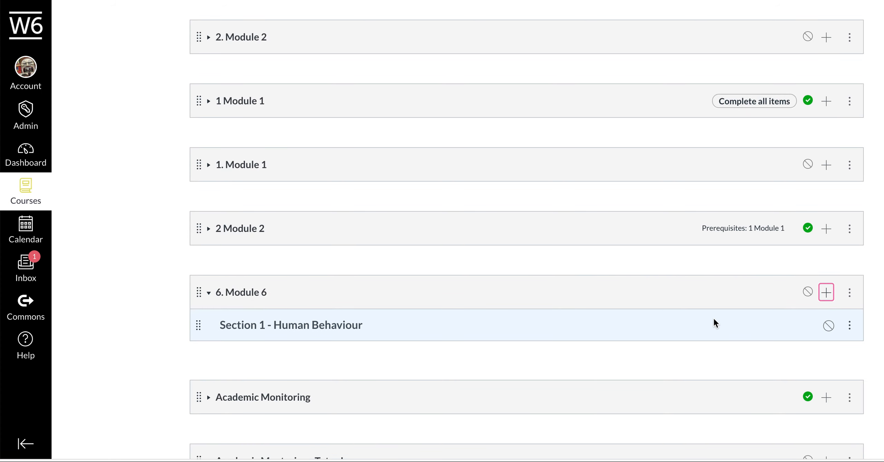
Step: Add a text header "Section 2 - Modelling" with Indent 1 Level to "6. Module 6"
{"action": "left_click", "coordinate": [819, 294]}
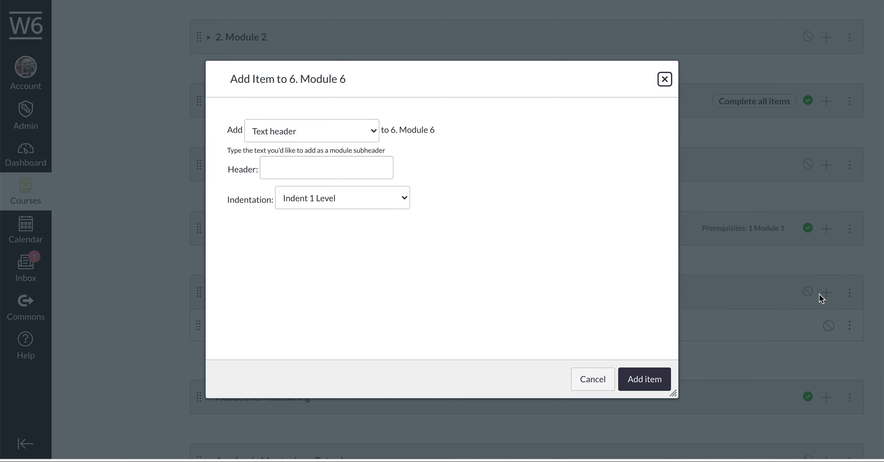
{"action": "left_click", "coordinate": [317, 162]}
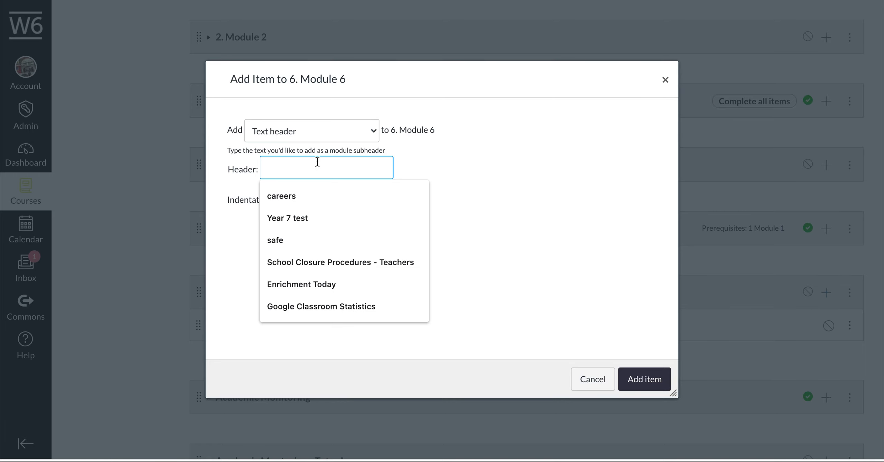
{"action": "type", "text": "SEction"}
{"action": "key", "text": "BackSpace"}
{"action": "key", "text": "BackSpace"}
{"action": "key", "text": "BackSpace"}
{"action": "key", "text": "BackSpace"}
{"action": "key", "text": "BackSpace"}
{"action": "key", "text": "BackSpace"}
{"action": "key", "text": "BackSpace"}
{"action": "type", "text": "Sectio"}
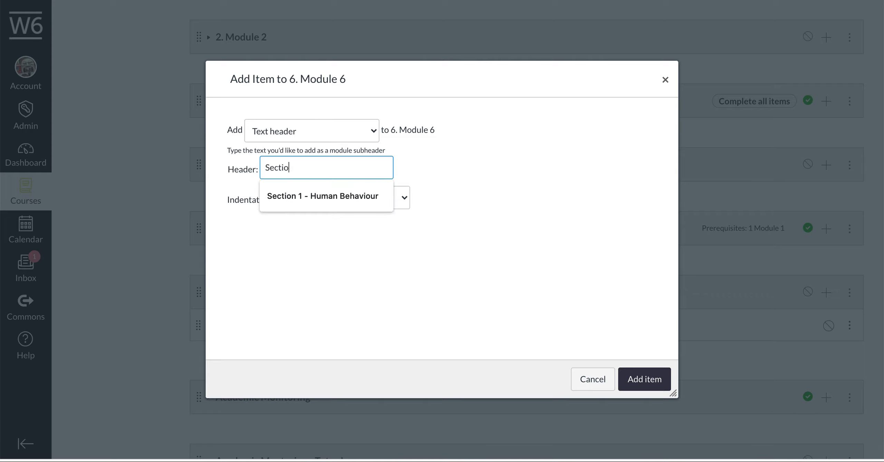
{"action": "type", "text": "n 2 -"}
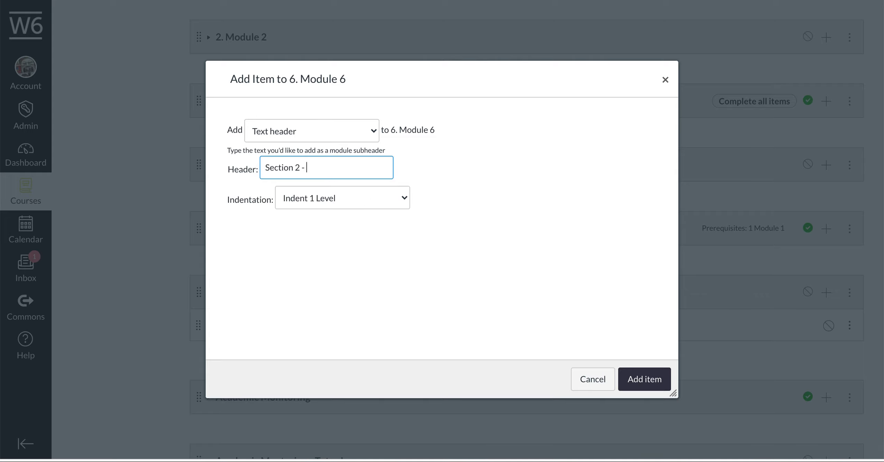
{"action": "type", "text": " Modelling"}
{"action": "left_click", "coordinate": [644, 374]}
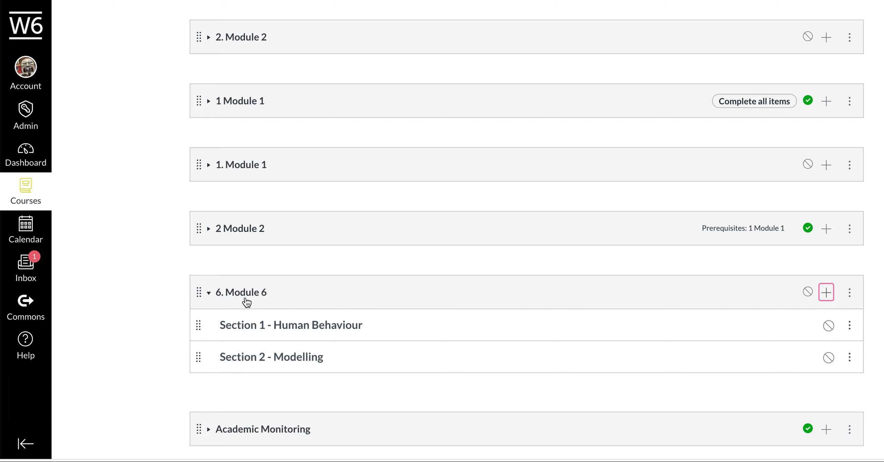
Step: For a new "6. Module 6" item, select the assignments 1.1 Modern Families, 1.1.1 Summer Home Learning 1, 1.1.1 Test Assignment and 1.1.2 Summer Home Learning
{"action": "left_click", "coordinate": [826, 293]}
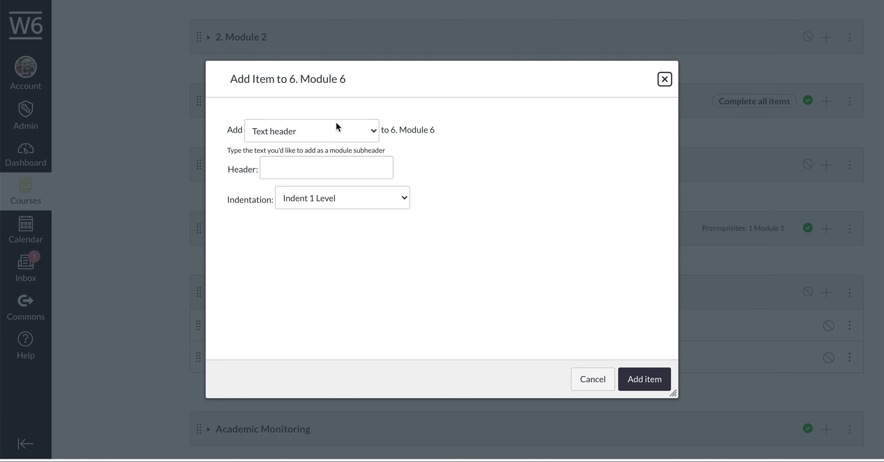
{"action": "left_click", "coordinate": [325, 127]}
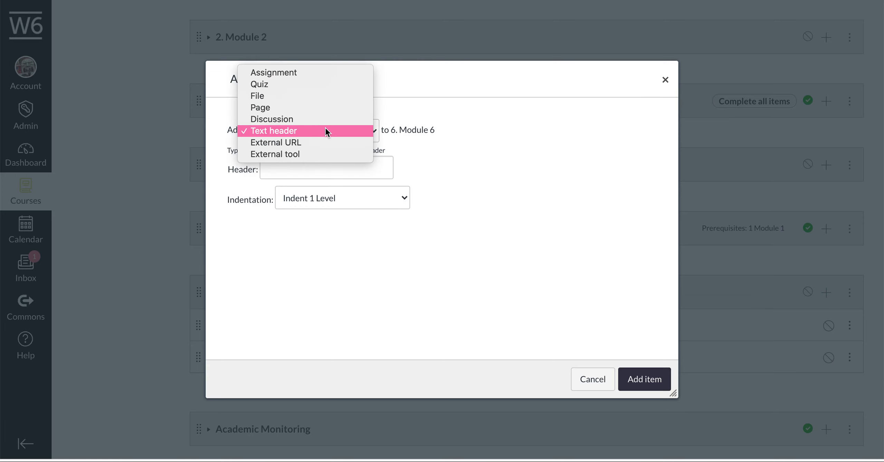
{"action": "left_click", "coordinate": [314, 72]}
{"action": "scroll", "coordinate": [313, 235], "scroll_direction": "down", "scroll_amount": 10}
{"action": "scroll", "coordinate": [315, 228], "scroll_direction": "down", "scroll_amount": 1}
{"action": "scroll", "coordinate": [297, 200], "scroll_direction": "up", "scroll_amount": 1}
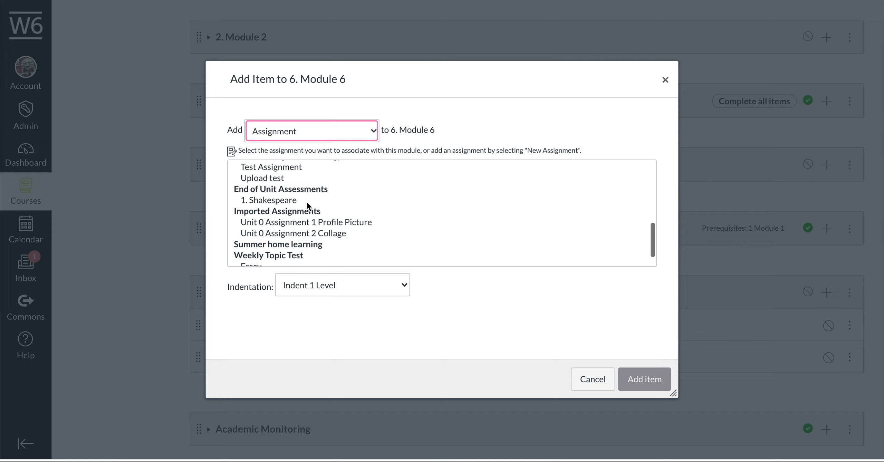
{"action": "scroll", "coordinate": [307, 201], "scroll_direction": "up", "scroll_amount": 10}
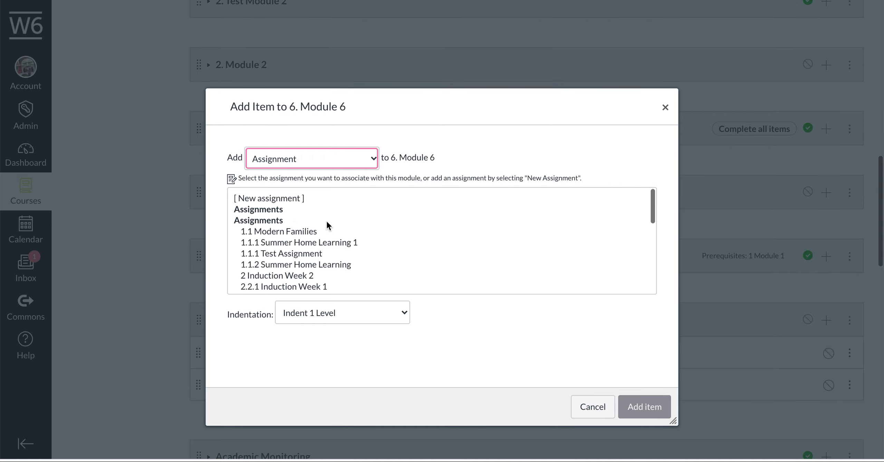
{"action": "left_click", "coordinate": [313, 232]}
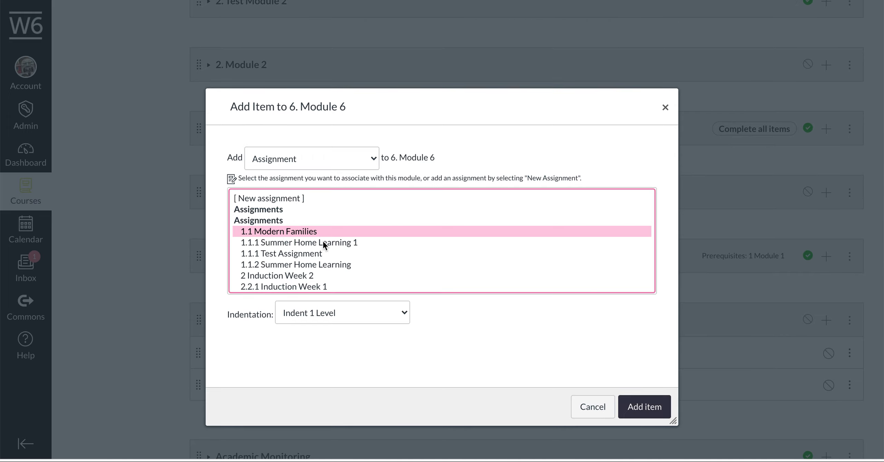
{"action": "left_click", "coordinate": [325, 242], "text": "ctrl"}
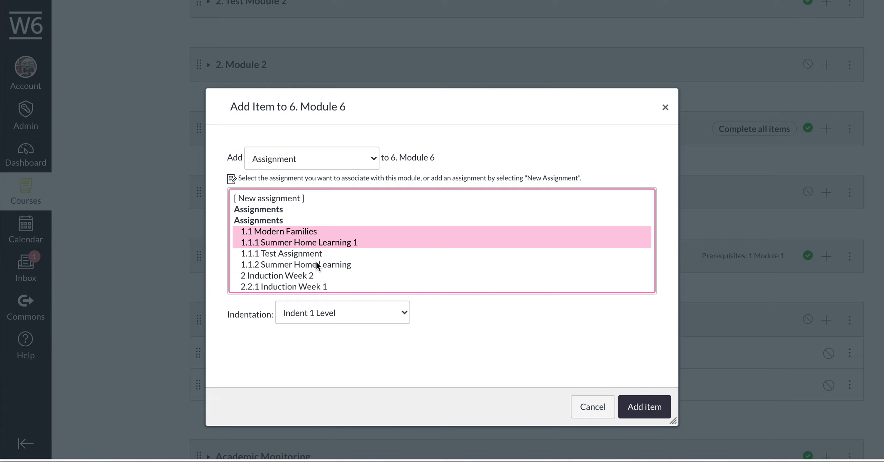
{"action": "left_click", "coordinate": [317, 256], "text": "ctrl"}
{"action": "left_click", "coordinate": [341, 265], "text": "ctrl"}
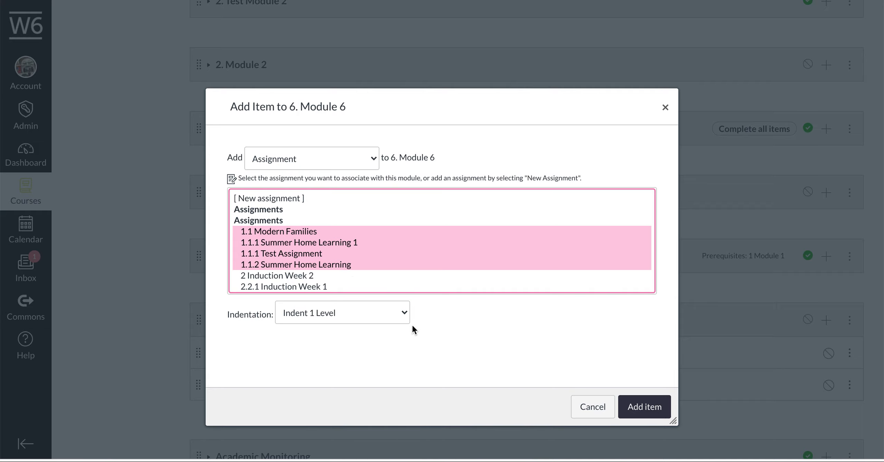
Step: Set the selected assignments' indentation to Indent 2 levels and add them to the module
{"action": "left_click", "coordinate": [387, 314]}
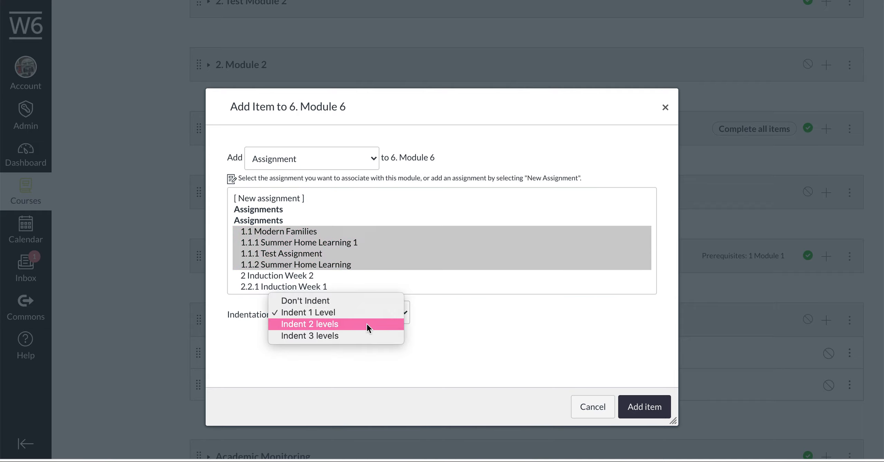
{"action": "left_click", "coordinate": [361, 325]}
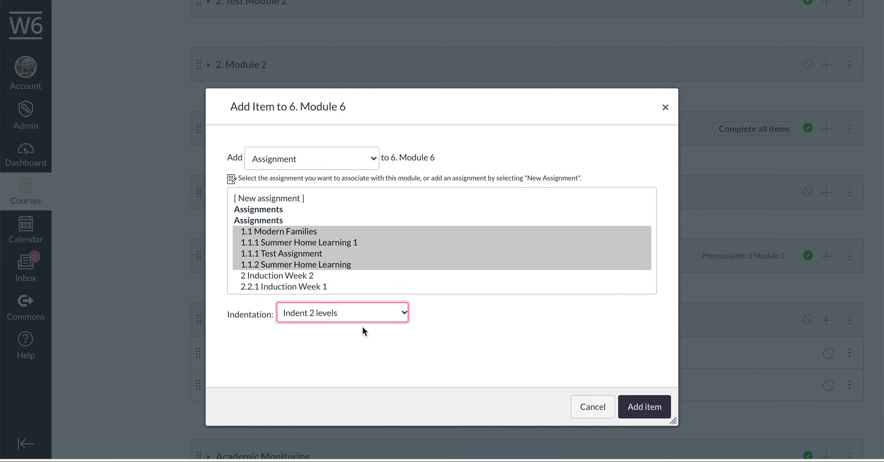
{"action": "left_click", "coordinate": [642, 402]}
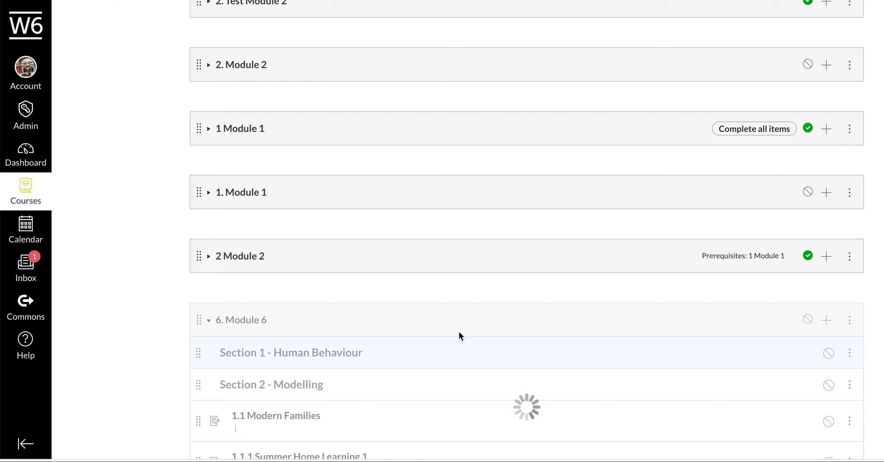
Step: Move the "Section 2 - Modelling" header below the four assignments and publish "6. Module 6" with its items
{"action": "scroll", "coordinate": [442, 299], "scroll_direction": "down", "scroll_amount": 6}
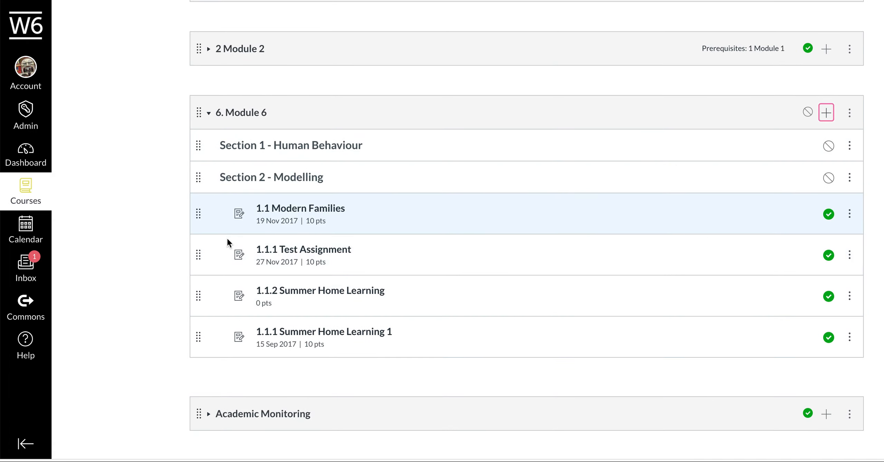
{"action": "left_click_drag", "start_coordinate": [199, 177], "coordinate": [223, 340]}
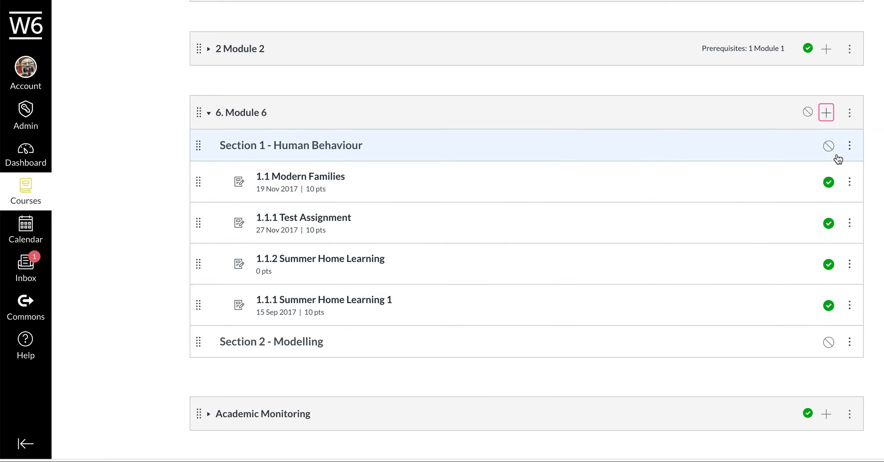
{"action": "left_click", "coordinate": [810, 115]}
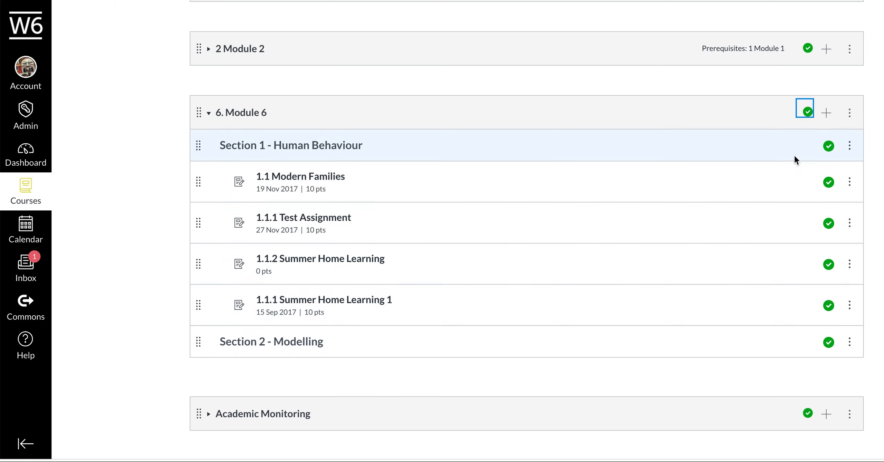
Step: Create a new assignment named "1.1.3 New Assignment" with Indent 2 levels and add it to "6. Module 6"
{"action": "left_click", "coordinate": [827, 112]}
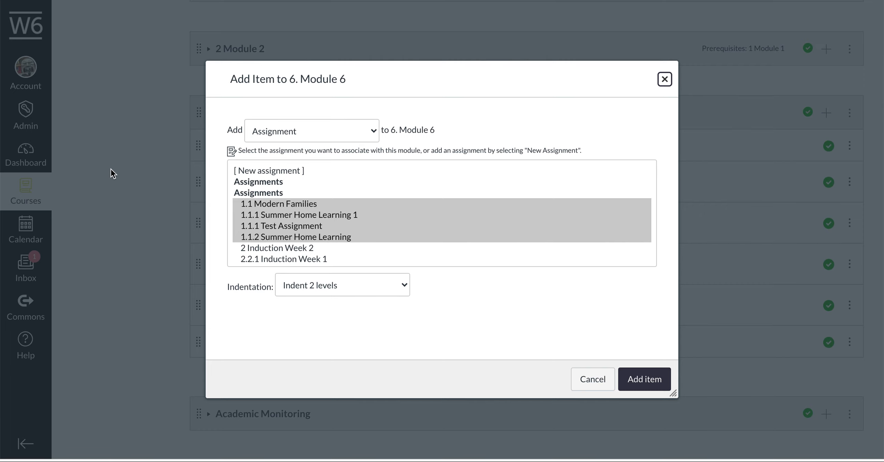
{"action": "left_click", "coordinate": [457, 136]}
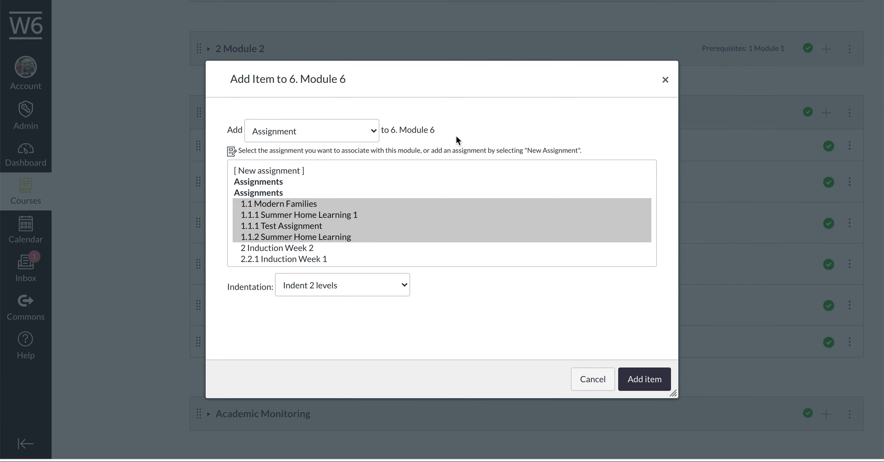
{"action": "left_click", "coordinate": [289, 171]}
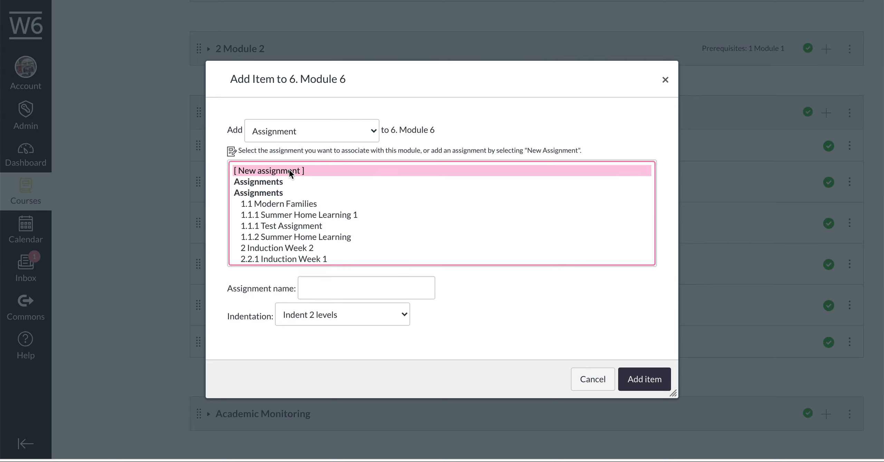
{"action": "left_click", "coordinate": [324, 292]}
{"action": "type", "text": "1.1.3 New Assignment"}
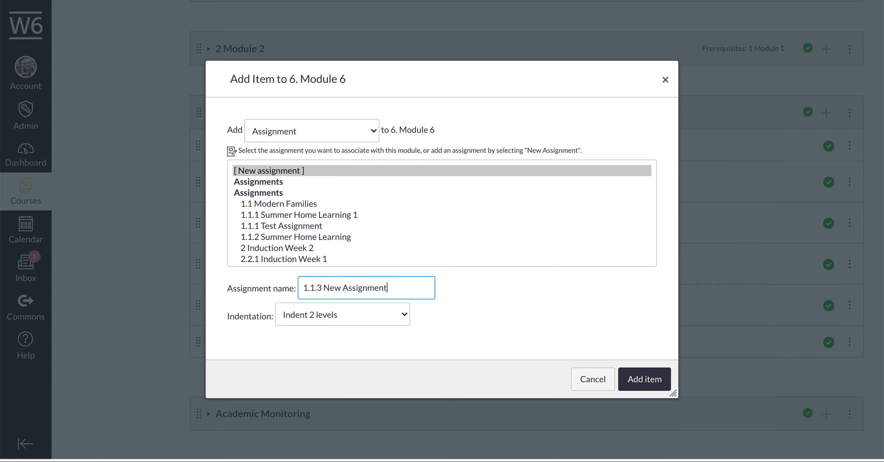
{"action": "left_click", "coordinate": [639, 378]}
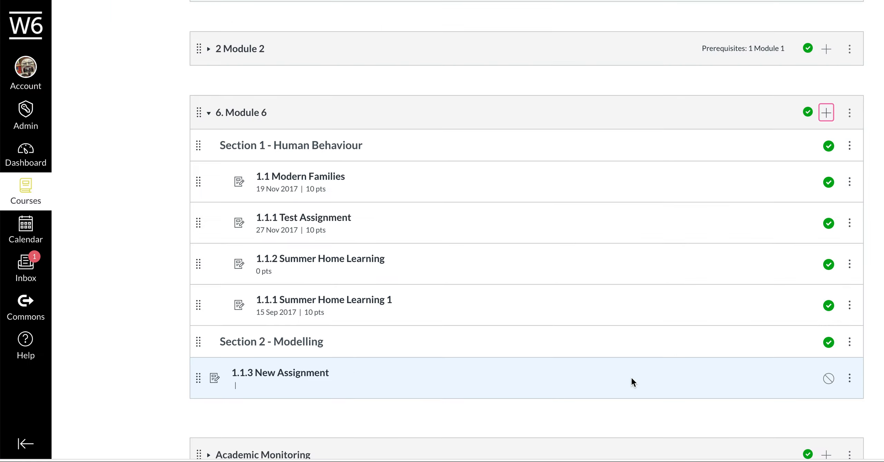
Step: Reorder Section 1 so 1.1.1 Summer Home Learning 1 precedes 1.1.2 Summer Home Learning and 1.1.3 New Assignment comes last, and open the new assignment
{"action": "left_click_drag", "start_coordinate": [203, 378], "coordinate": [197, 329]}
{"action": "left_click_drag", "start_coordinate": [197, 298], "coordinate": [200, 251]}
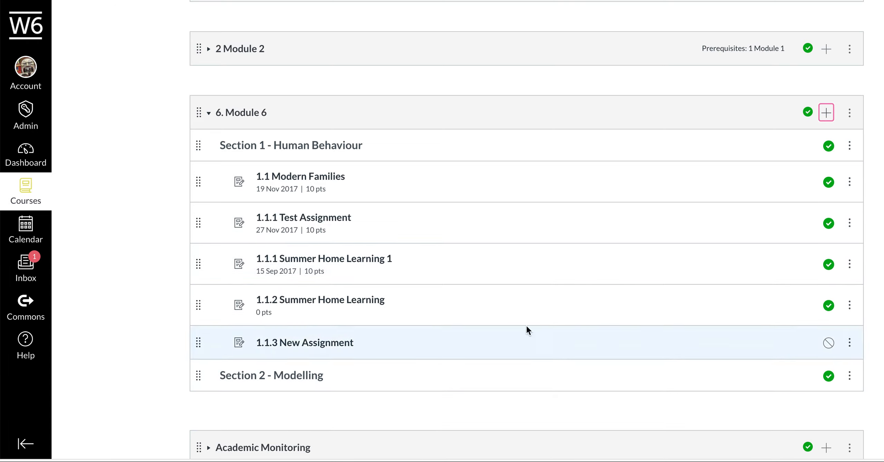
{"action": "left_click", "coordinate": [323, 346]}
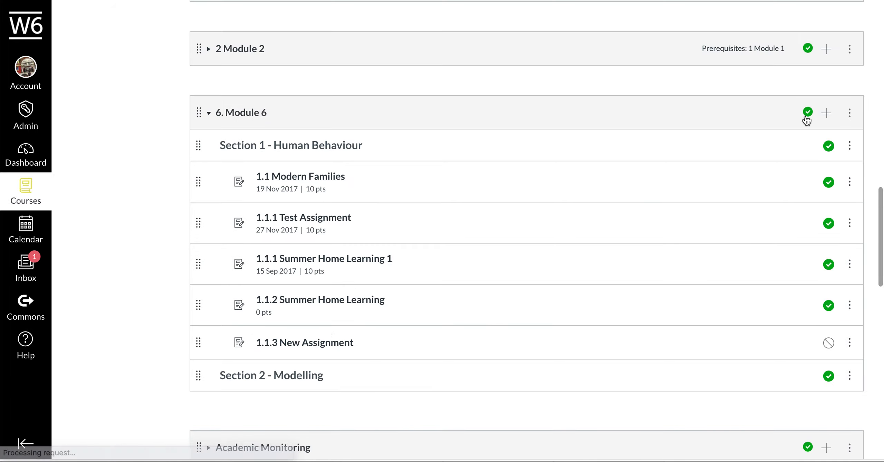
Step: Add the pages from "Unit 0 Check for Understanding 1" through "Unit 0 Viewing Assignment Due Dates" to "6. Module 6" with Indent 2 levels
{"action": "left_click", "coordinate": [828, 114]}
{"action": "left_click", "coordinate": [350, 127]}
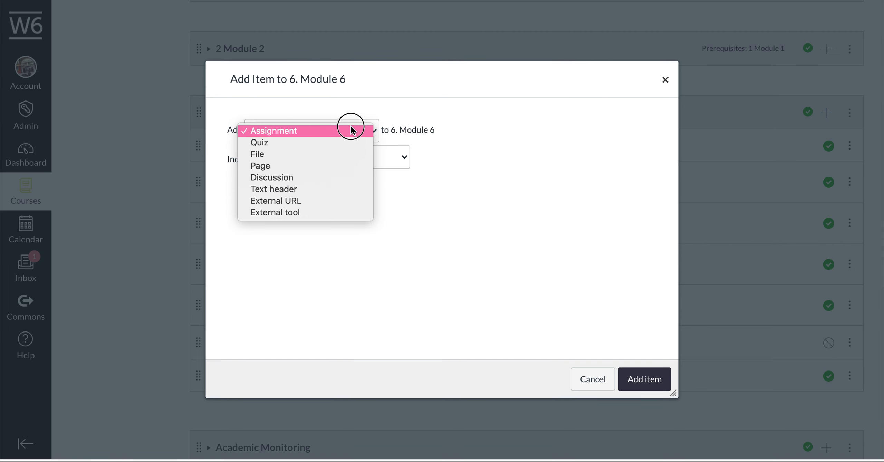
{"action": "left_click", "coordinate": [304, 166]}
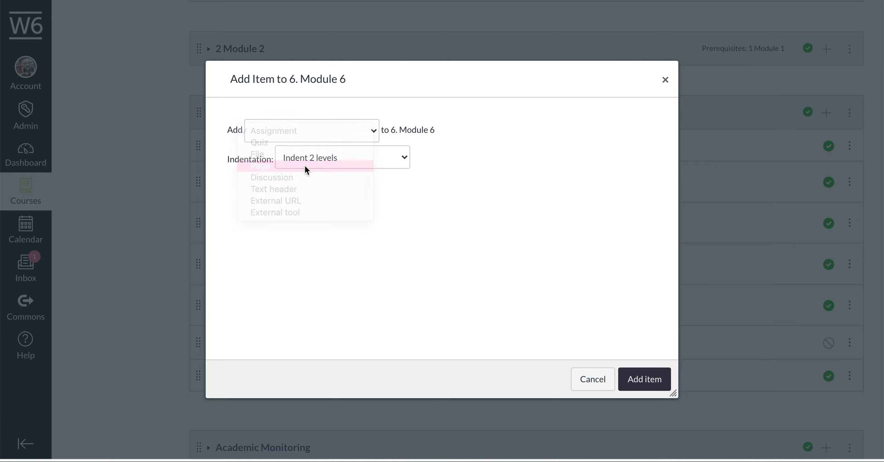
{"action": "scroll", "coordinate": [290, 225], "scroll_direction": "down", "scroll_amount": 5}
{"action": "scroll", "coordinate": [297, 226], "scroll_direction": "down", "scroll_amount": 1}
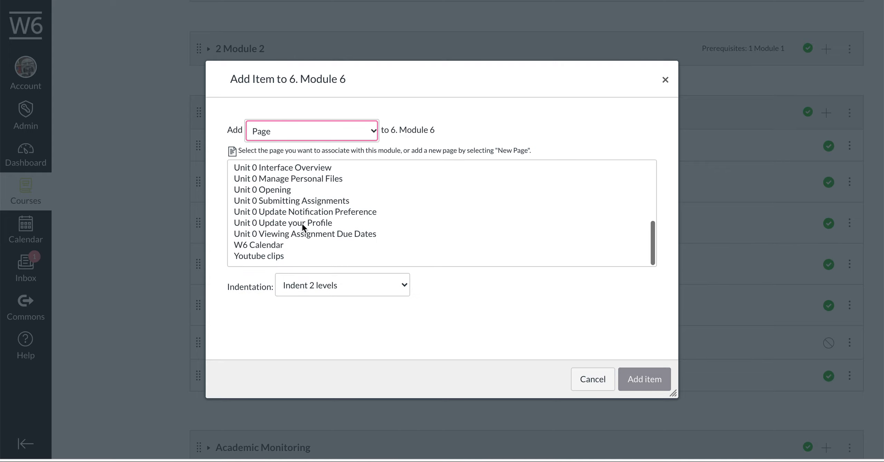
{"action": "scroll", "coordinate": [335, 217], "scroll_direction": "up", "scroll_amount": 6}
{"action": "scroll", "coordinate": [355, 225], "scroll_direction": "down", "scroll_amount": 2}
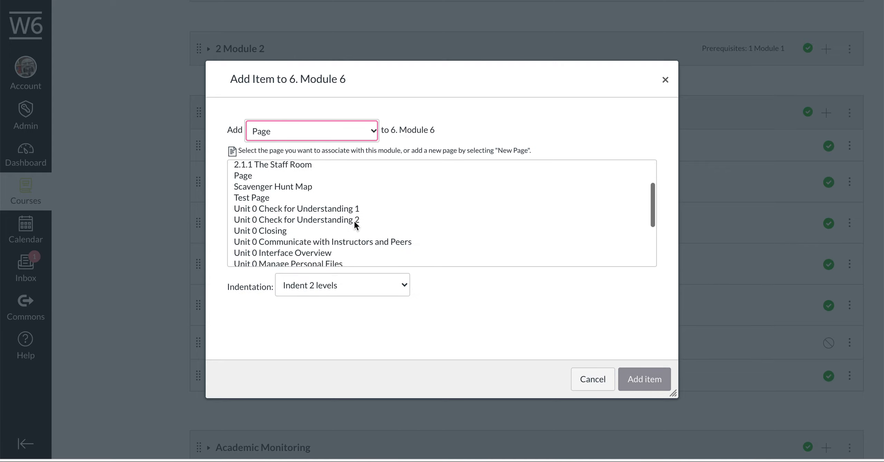
{"action": "left_click", "coordinate": [325, 208]}
{"action": "scroll", "coordinate": [349, 243], "scroll_direction": "down", "scroll_amount": 3}
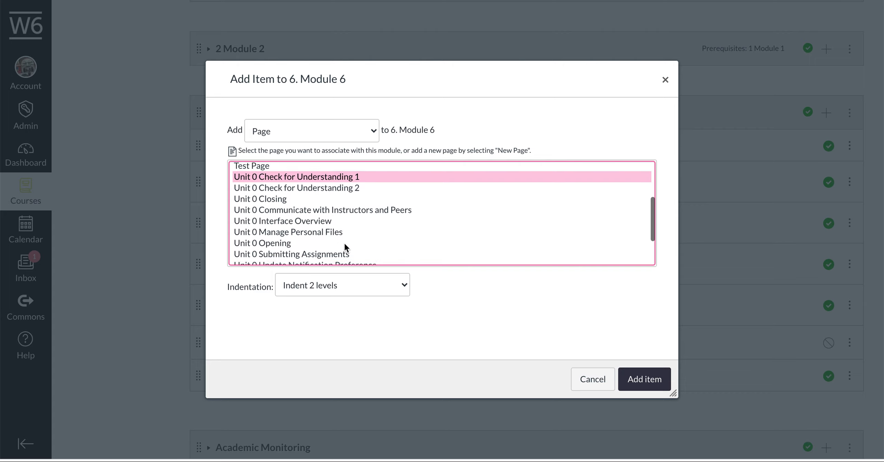
{"action": "left_click", "coordinate": [308, 249], "text": "shift"}
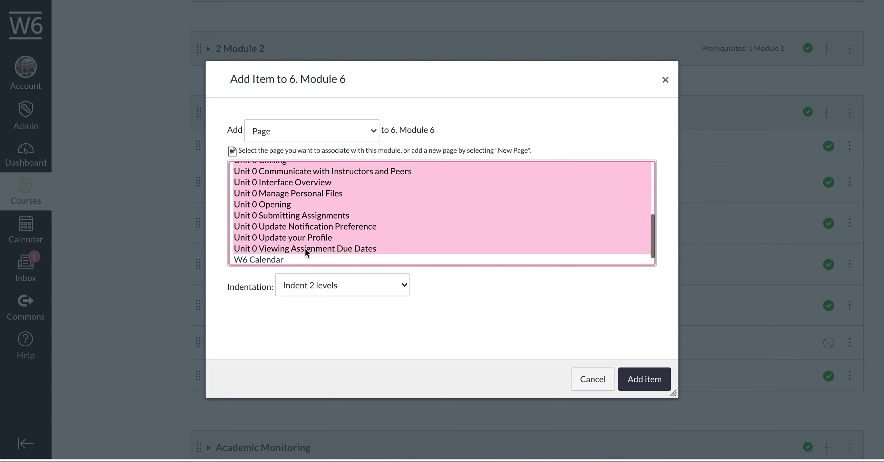
{"action": "left_click", "coordinate": [644, 379]}
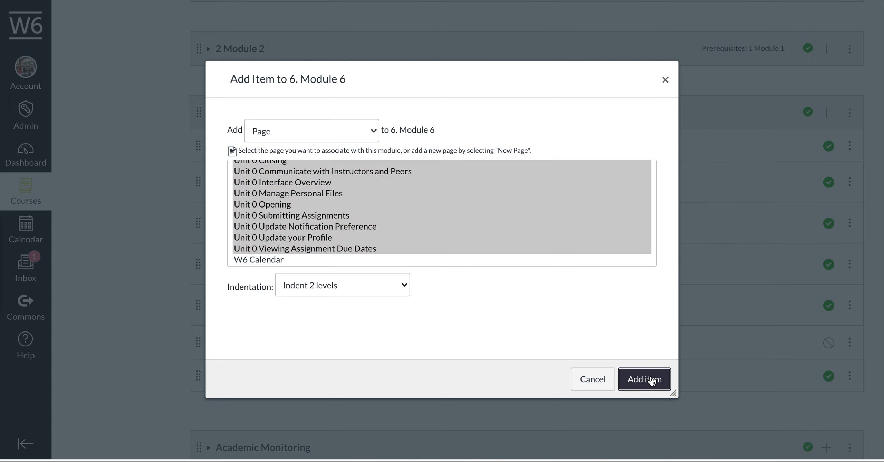
Step: Move the "Section 2 - Modelling" header to the bottom of "6. Module 6"
{"action": "scroll", "coordinate": [409, 265], "scroll_direction": "down", "scroll_amount": 5}
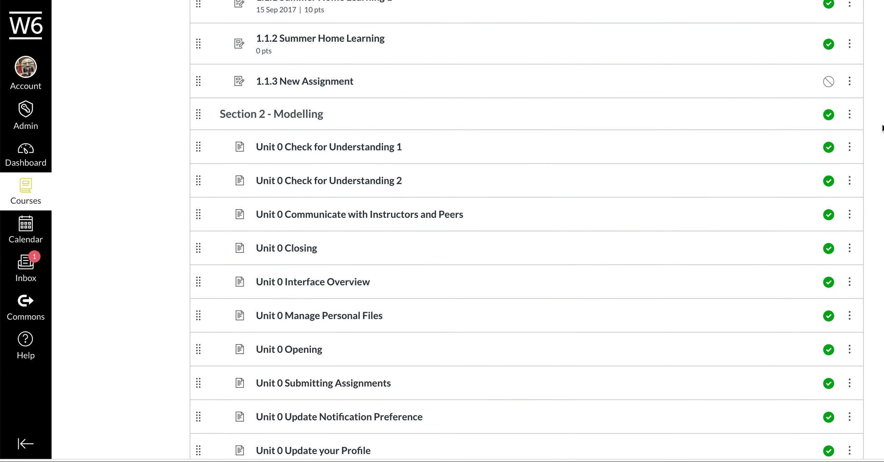
{"action": "left_click", "coordinate": [851, 115]}
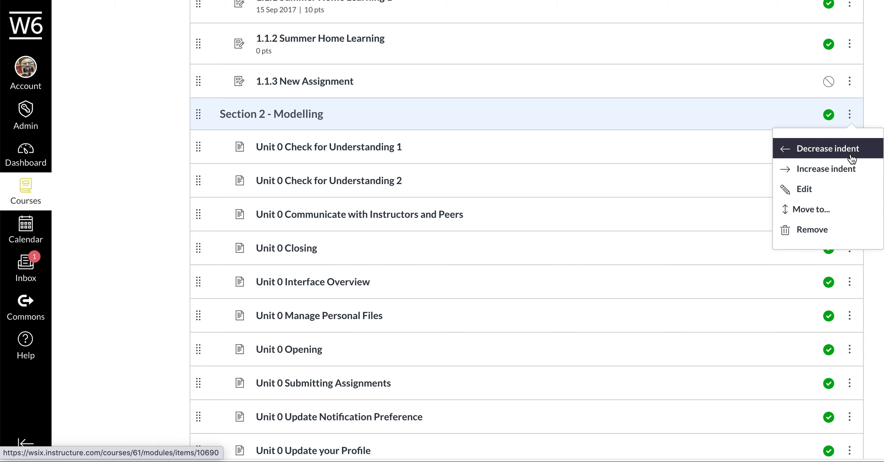
{"action": "left_click", "coordinate": [830, 209]}
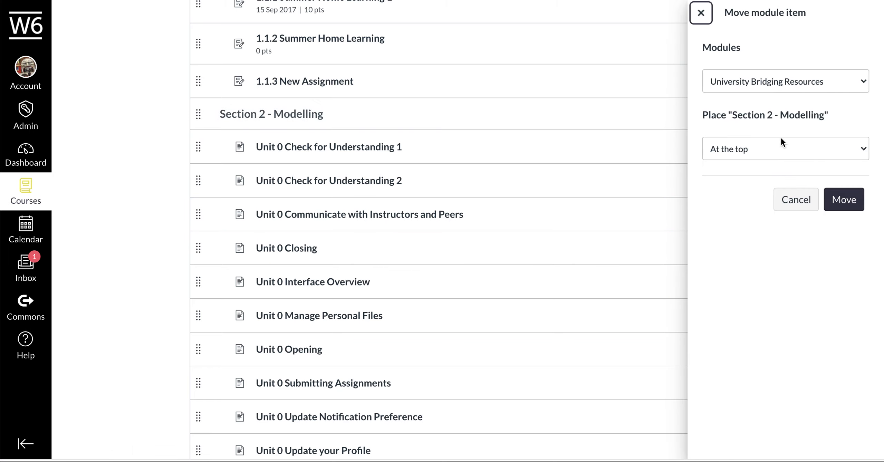
{"action": "left_click", "coordinate": [777, 148]}
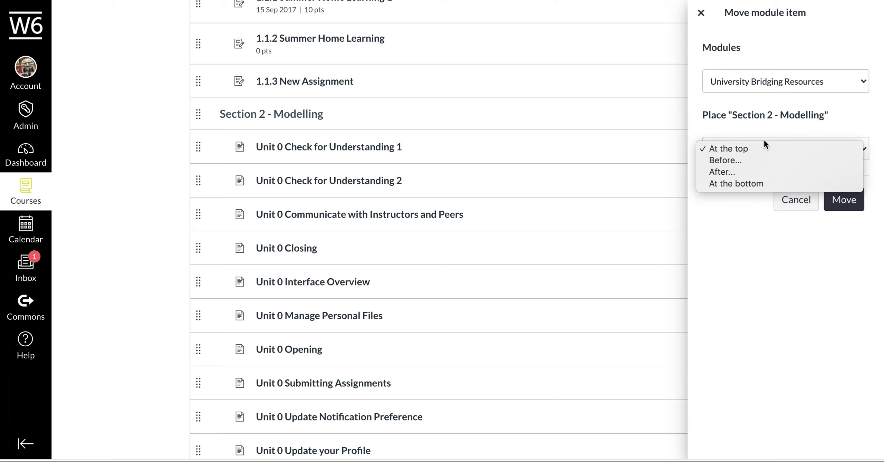
{"action": "left_click", "coordinate": [758, 184]}
{"action": "left_click", "coordinate": [829, 81]}
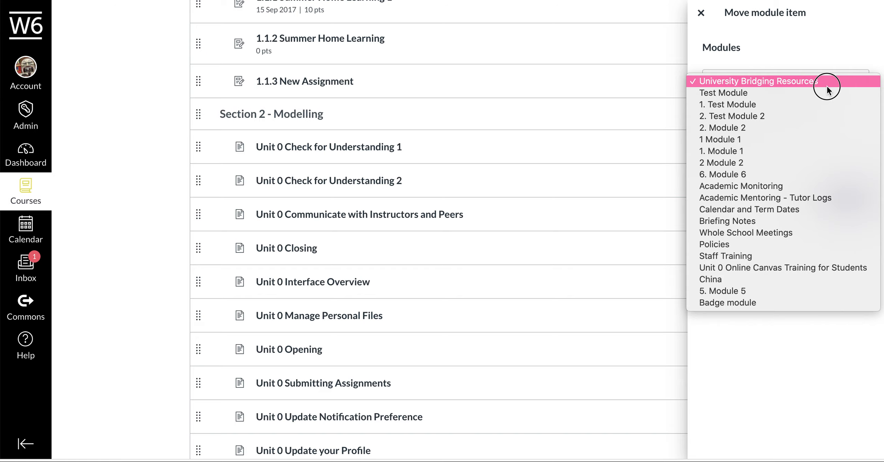
{"action": "left_click", "coordinate": [821, 174]}
{"action": "left_click", "coordinate": [853, 206]}
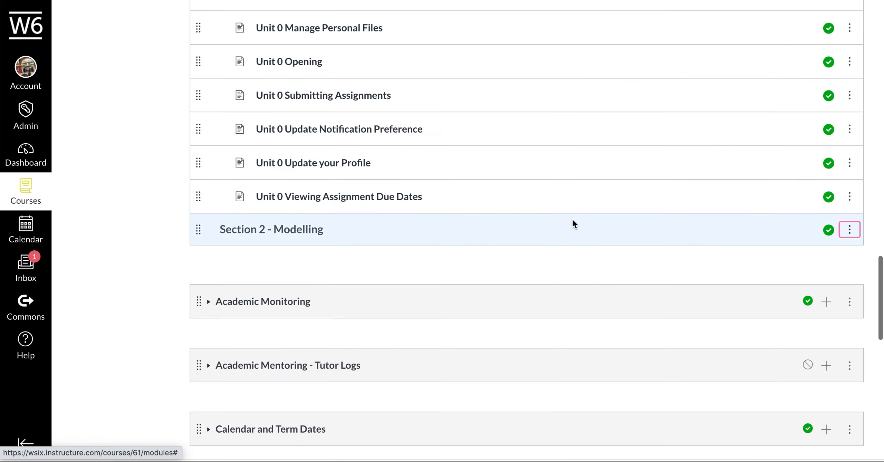
Step: Examine the order of the headers, assignments and pages in "6. Module 6"
{"action": "scroll", "coordinate": [471, 211], "scroll_direction": "down", "scroll_amount": 3}
{"action": "scroll", "coordinate": [472, 211], "scroll_direction": "up", "scroll_amount": 7}
{"action": "scroll", "coordinate": [471, 211], "scroll_direction": "up", "scroll_amount": 10}
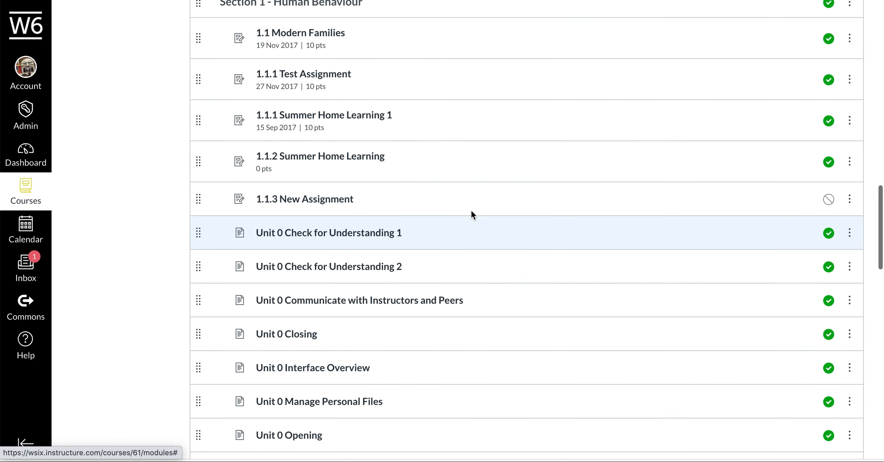
{"action": "scroll", "coordinate": [471, 209], "scroll_direction": "down", "scroll_amount": 2}
{"action": "scroll", "coordinate": [471, 209], "scroll_direction": "down", "scroll_amount": 13}
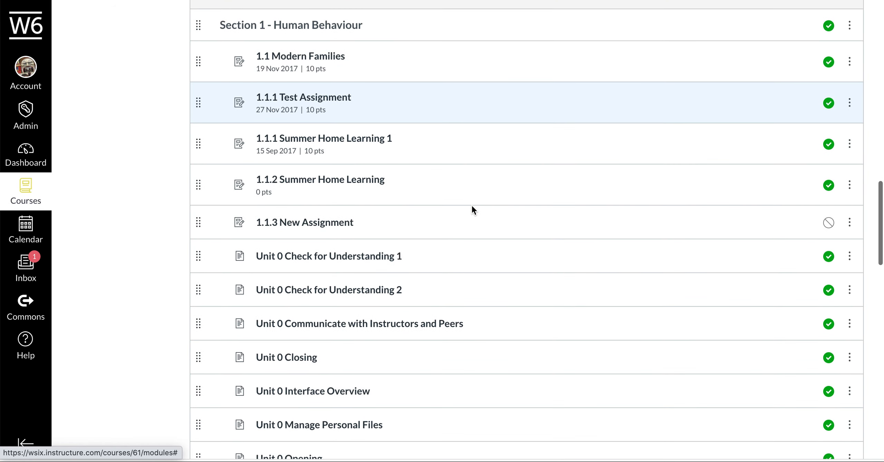
{"action": "scroll", "coordinate": [472, 208], "scroll_direction": "up", "scroll_amount": 3}
{"action": "scroll", "coordinate": [339, 250], "scroll_direction": "up", "scroll_amount": 10}
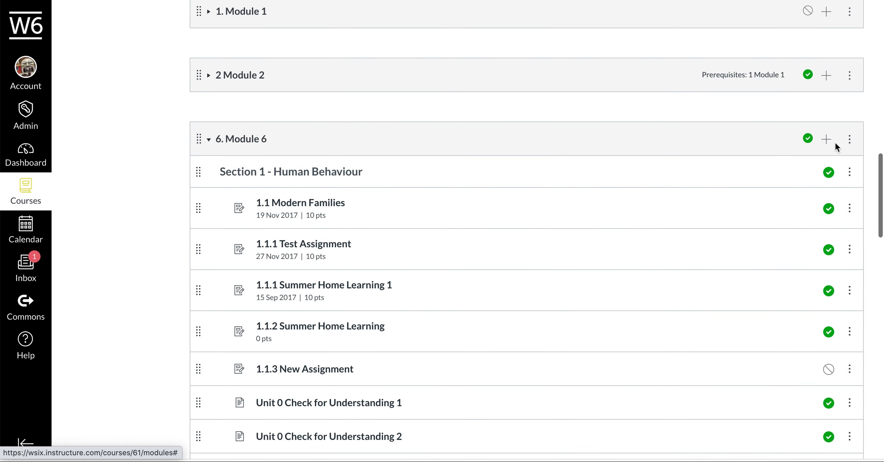
{"action": "left_click", "coordinate": [826, 137]}
{"action": "left_click", "coordinate": [294, 135]}
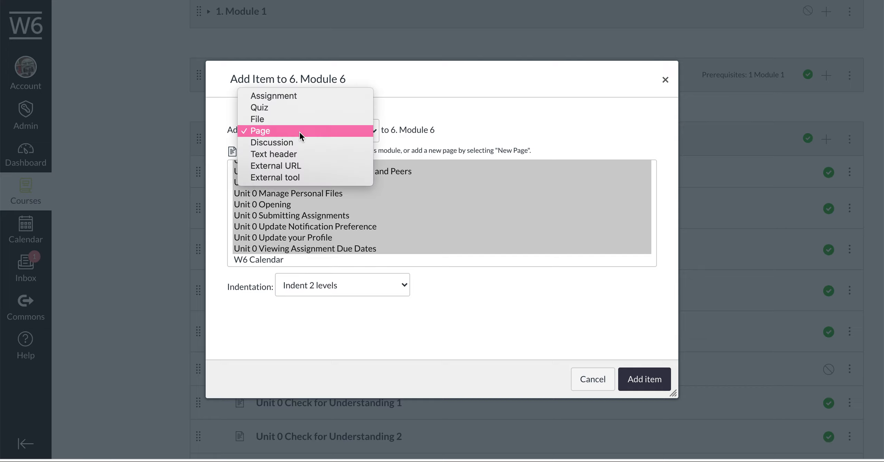
{"action": "left_click", "coordinate": [309, 166]}
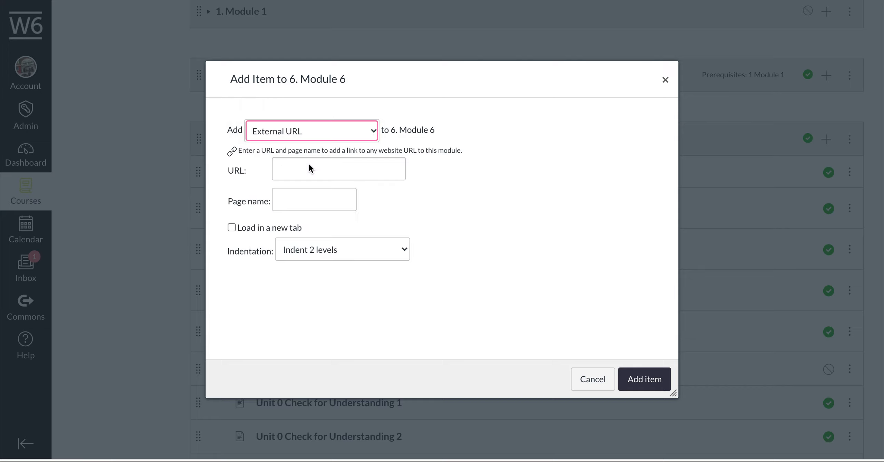
{"action": "left_click", "coordinate": [310, 164]}
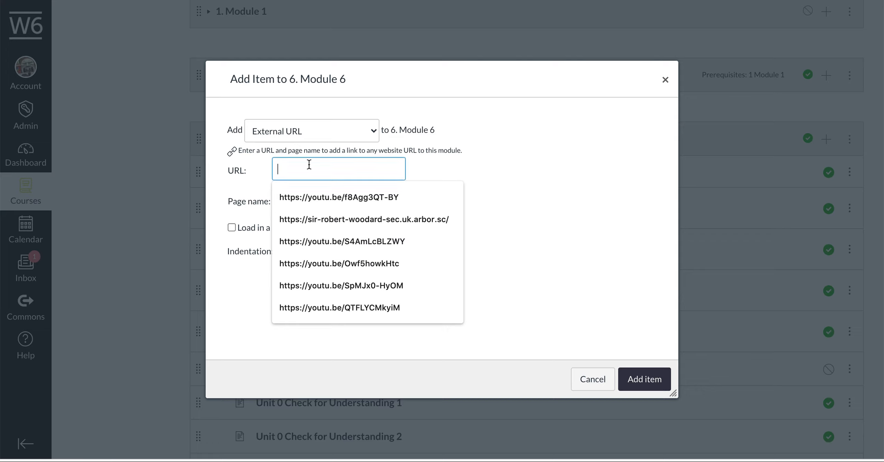
{"action": "left_click", "coordinate": [381, 218]}
{"action": "left_click", "coordinate": [299, 196]}
{"action": "type", "text": "A"}
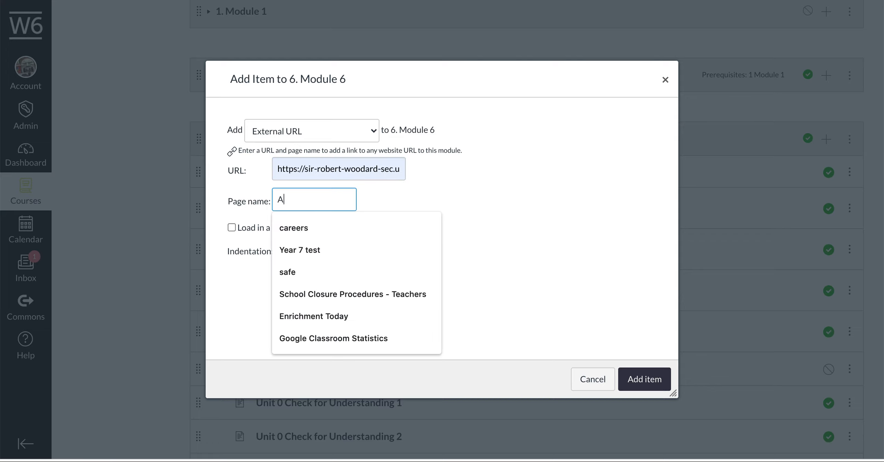
{"action": "type", "text": "rbor"}
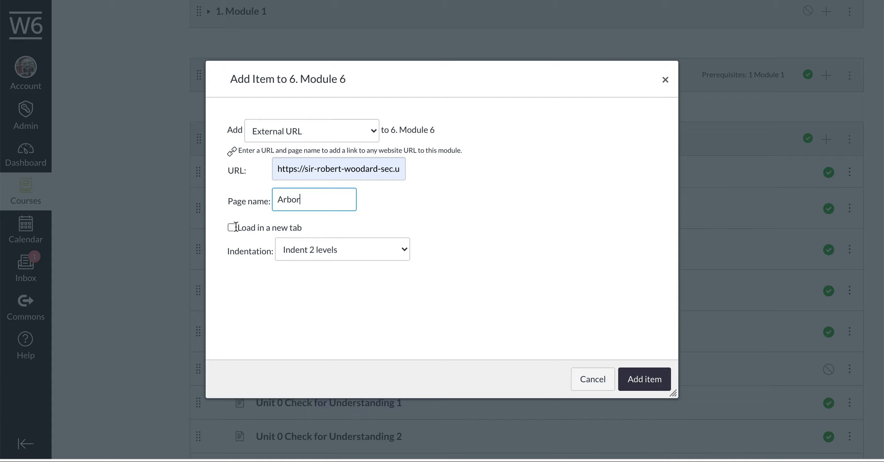
{"action": "left_click", "coordinate": [651, 379]}
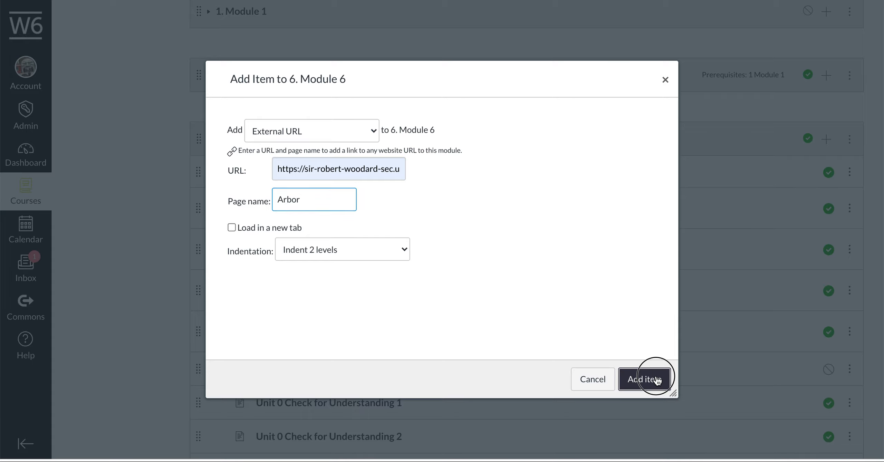
Step: Publish the "Arbor" link in "6. Module 6", try it, and set it to load in a new tab
{"action": "scroll", "coordinate": [538, 268], "scroll_direction": "down", "scroll_amount": 10}
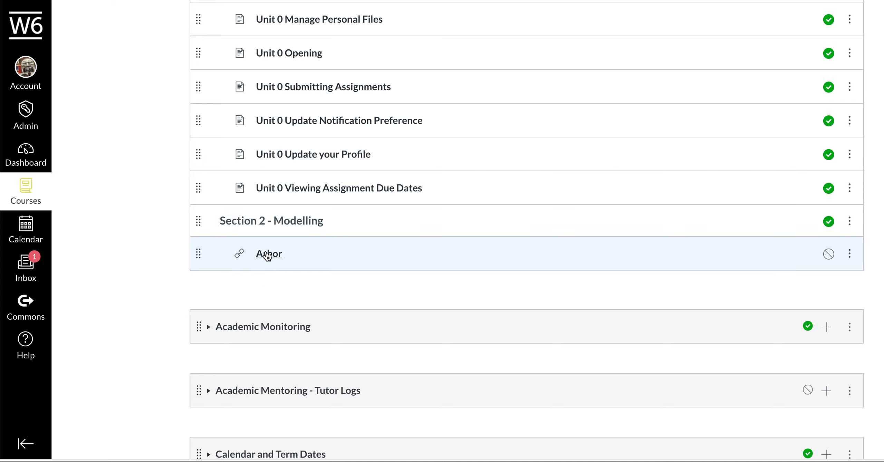
{"action": "left_click", "coordinate": [829, 255]}
{"action": "left_click", "coordinate": [268, 257]}
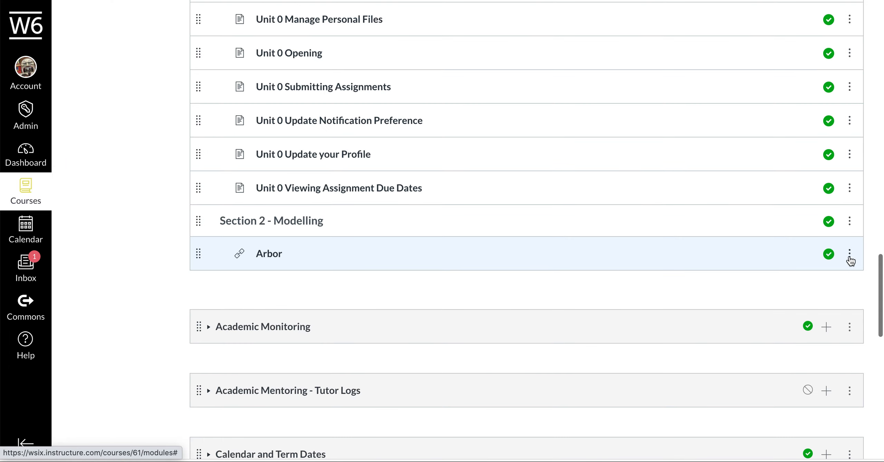
{"action": "left_click", "coordinate": [849, 256]}
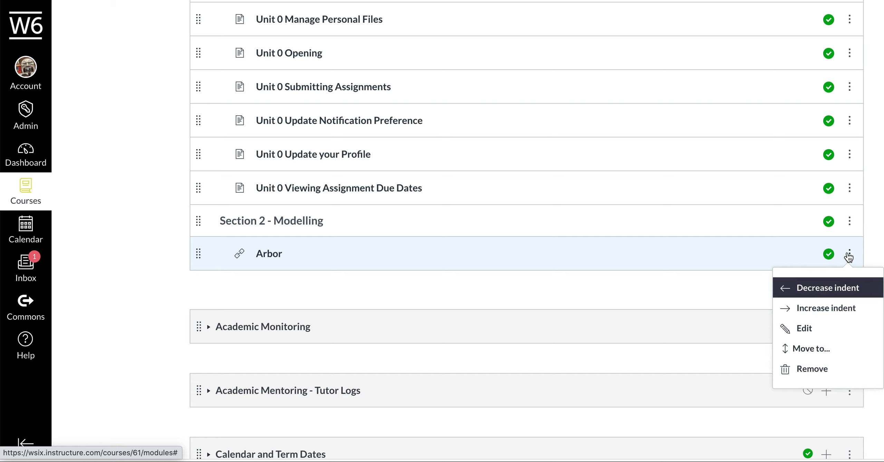
{"action": "left_click", "coordinate": [778, 331]}
{"action": "left_click", "coordinate": [384, 282]}
{"action": "left_click", "coordinate": [525, 340]}
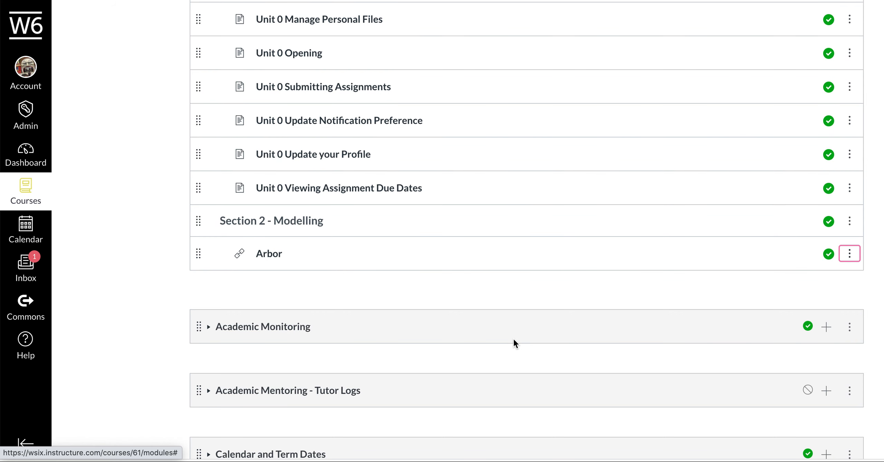
Step: Look back over the contents of "6. Module 6" and collapse the module
{"action": "scroll", "coordinate": [566, 203], "scroll_direction": "down", "scroll_amount": 2}
{"action": "scroll", "coordinate": [567, 203], "scroll_direction": "up", "scroll_amount": 10}
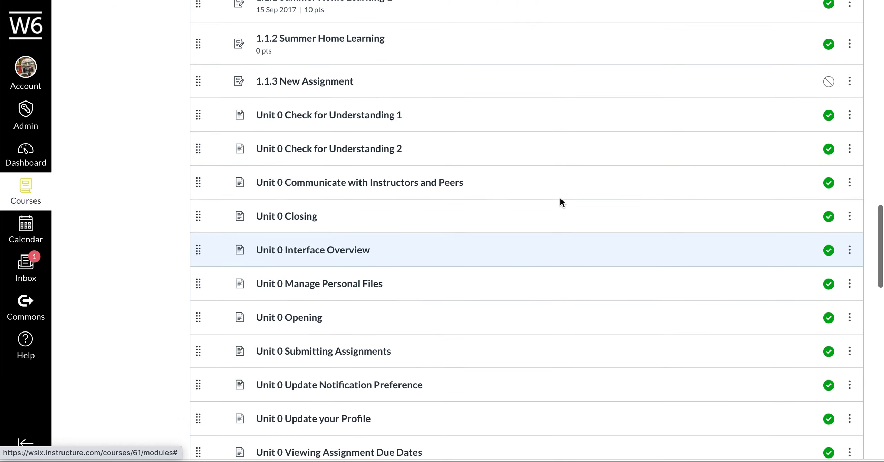
{"action": "scroll", "coordinate": [561, 202], "scroll_direction": "up", "scroll_amount": 2}
{"action": "scroll", "coordinate": [381, 228], "scroll_direction": "up", "scroll_amount": 7}
{"action": "scroll", "coordinate": [381, 227], "scroll_direction": "down", "scroll_amount": 1}
{"action": "scroll", "coordinate": [381, 228], "scroll_direction": "down", "scroll_amount": 2}
{"action": "scroll", "coordinate": [381, 227], "scroll_direction": "up", "scroll_amount": 8}
{"action": "scroll", "coordinate": [358, 227], "scroll_direction": "down", "scroll_amount": 2}
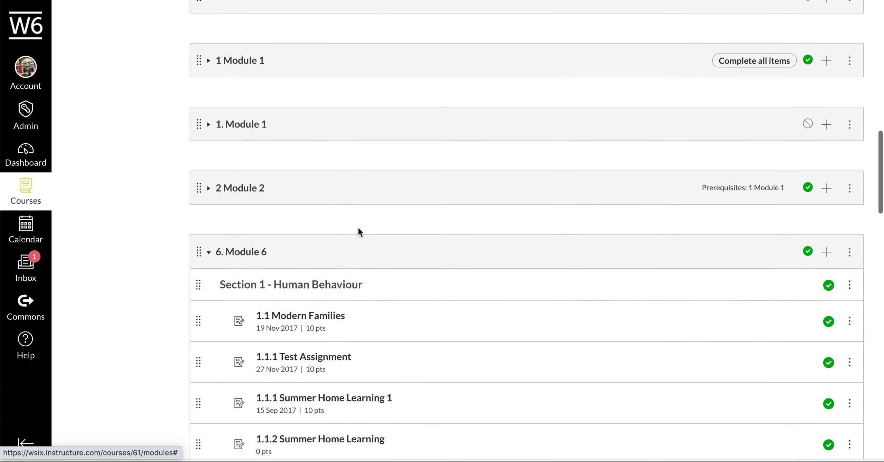
{"action": "scroll", "coordinate": [358, 227], "scroll_direction": "down", "scroll_amount": 1}
{"action": "left_click", "coordinate": [207, 238]}
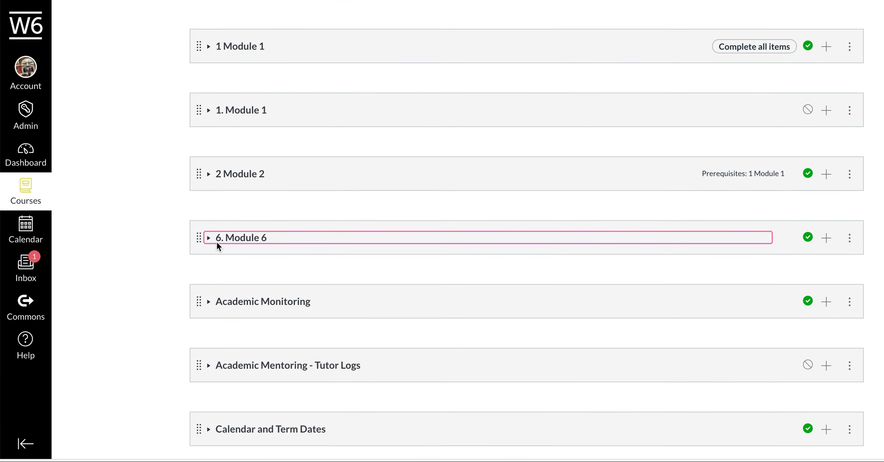
Step: Collapse the "University Bridging Resources" and "Test Module" modules
{"action": "scroll", "coordinate": [270, 353], "scroll_direction": "up", "scroll_amount": 12}
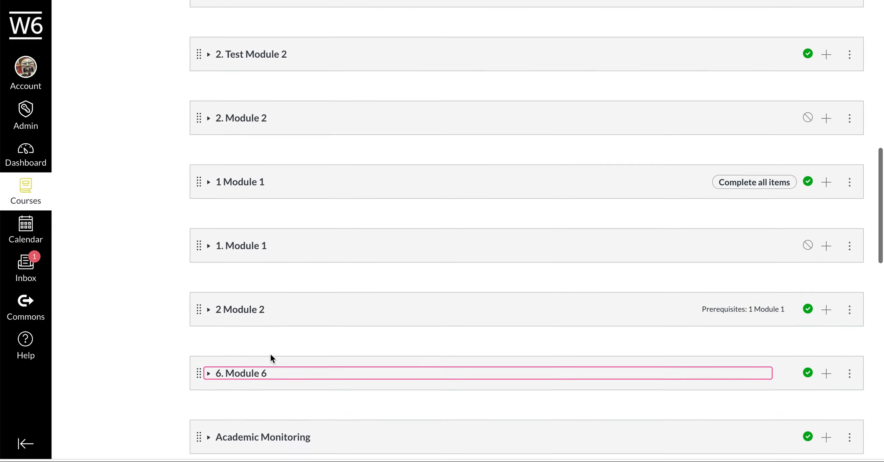
{"action": "scroll", "coordinate": [274, 342], "scroll_direction": "down", "scroll_amount": 2}
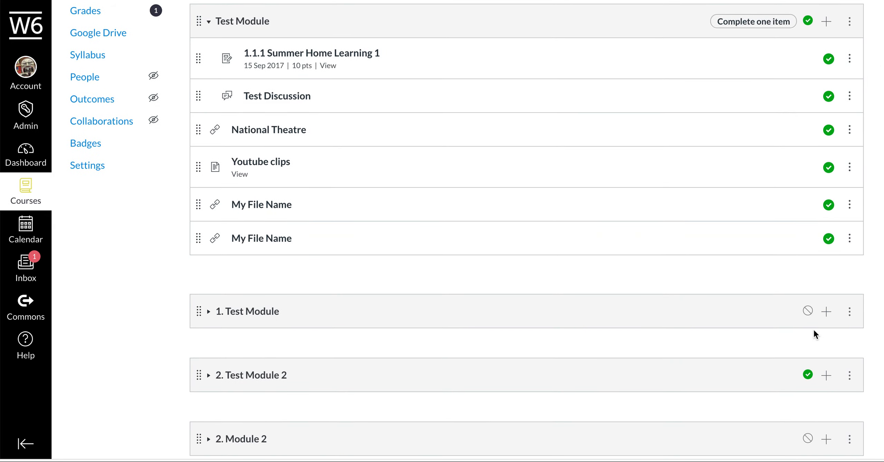
{"action": "scroll", "coordinate": [780, 340], "scroll_direction": "down", "scroll_amount": 4}
{"action": "scroll", "coordinate": [768, 335], "scroll_direction": "up", "scroll_amount": 12}
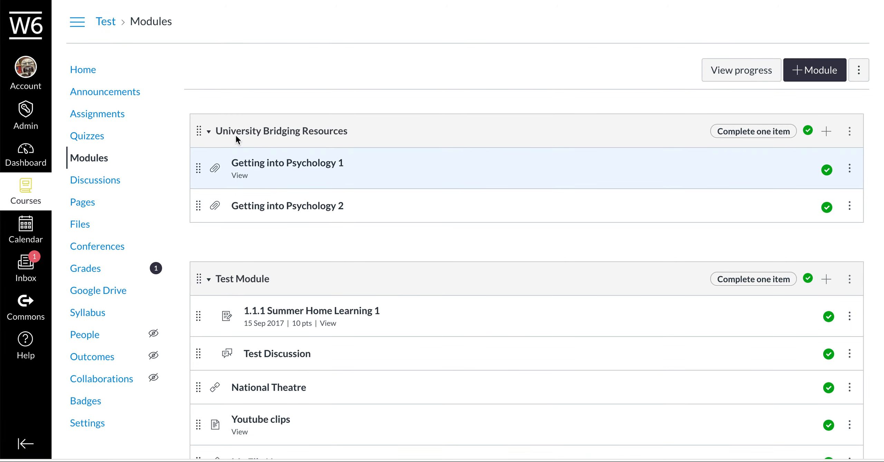
{"action": "left_click", "coordinate": [210, 133]}
{"action": "left_click", "coordinate": [208, 197]}
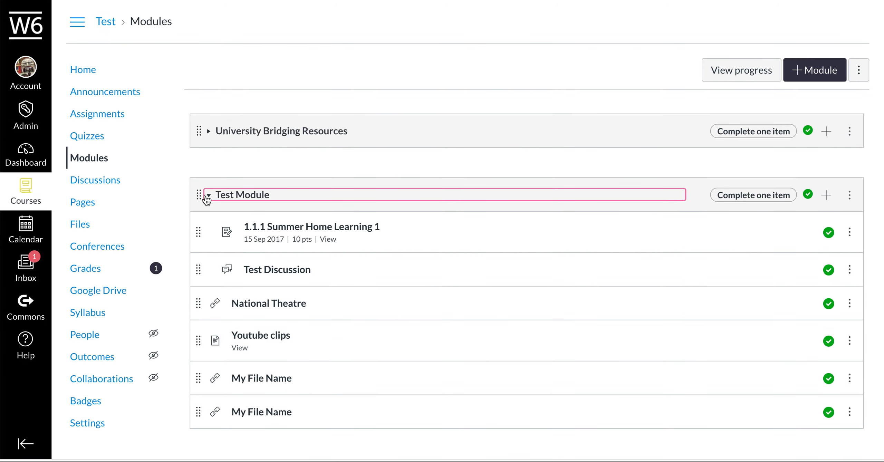
Step: Enter student view from the course home page and open the course's modules
{"action": "left_click", "coordinate": [80, 71]}
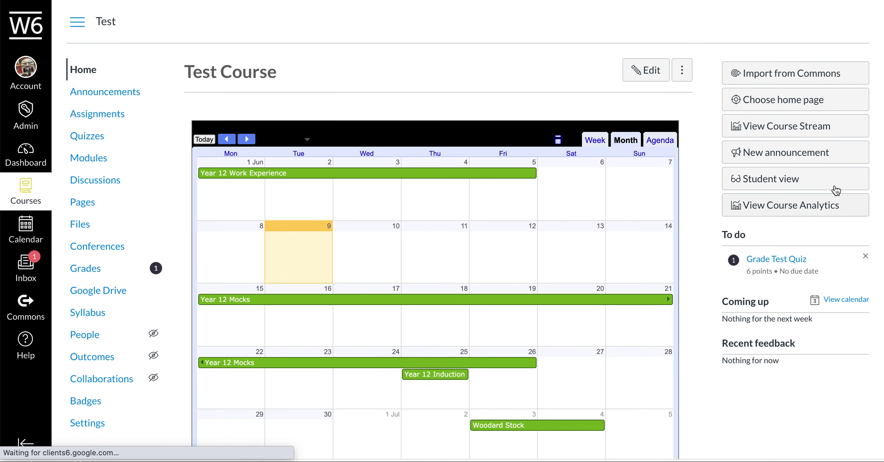
{"action": "left_click", "coordinate": [767, 185]}
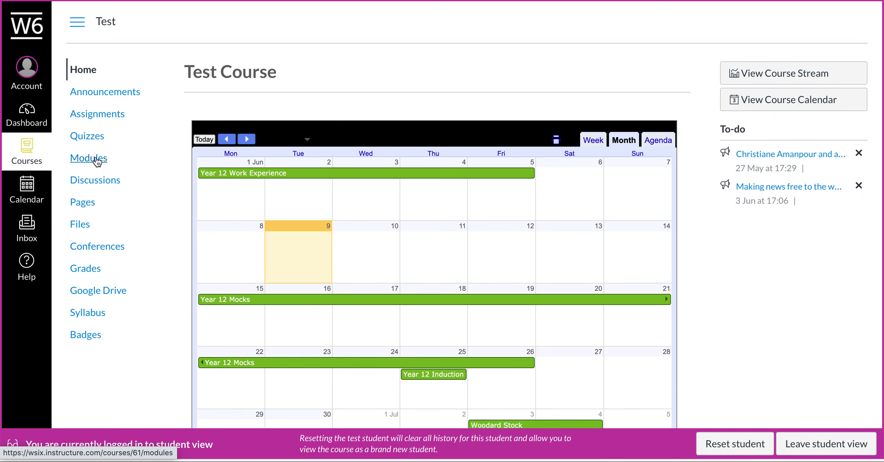
{"action": "left_click", "coordinate": [97, 159]}
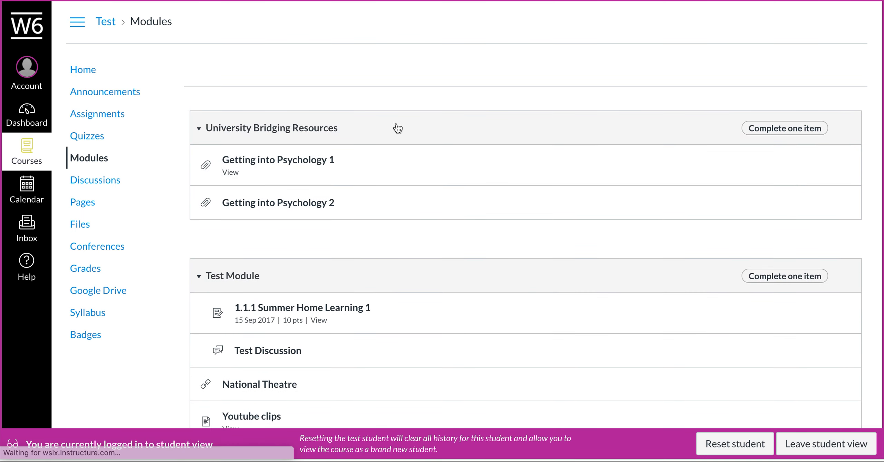
Step: Examine "6. Module 6" as a student, open its "Arbor" link, and return to the modules
{"action": "scroll", "coordinate": [349, 265], "scroll_direction": "down", "scroll_amount": 10}
{"action": "scroll", "coordinate": [349, 264], "scroll_direction": "down", "scroll_amount": 12}
{"action": "scroll", "coordinate": [349, 265], "scroll_direction": "down", "scroll_amount": 7}
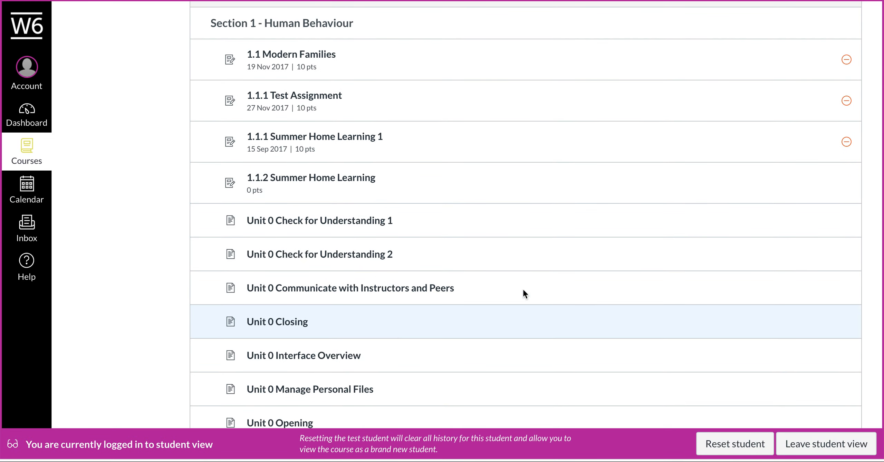
{"action": "mouse_move", "coordinate": [846, 145]}
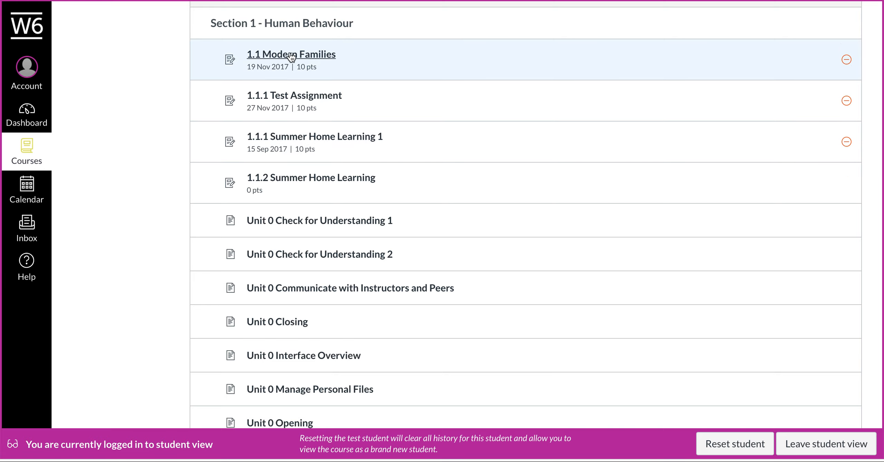
{"action": "scroll", "coordinate": [329, 218], "scroll_direction": "down", "scroll_amount": 10}
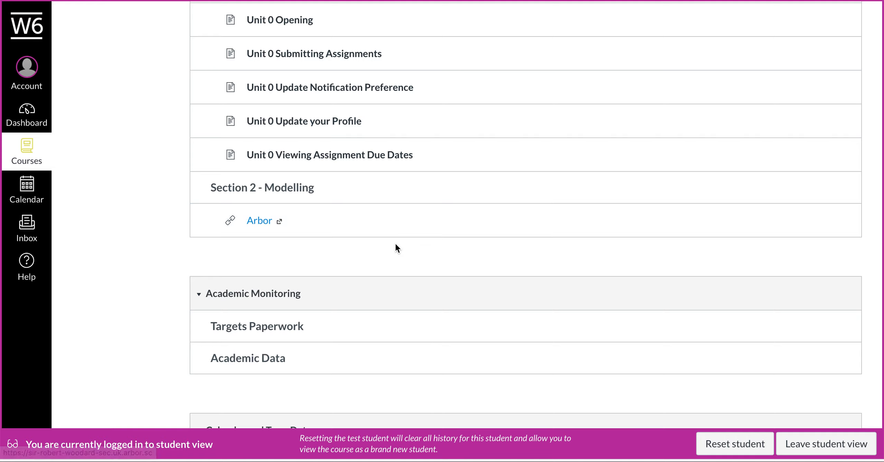
{"action": "scroll", "coordinate": [345, 238], "scroll_direction": "down", "scroll_amount": 1}
{"action": "left_click", "coordinate": [251, 208]}
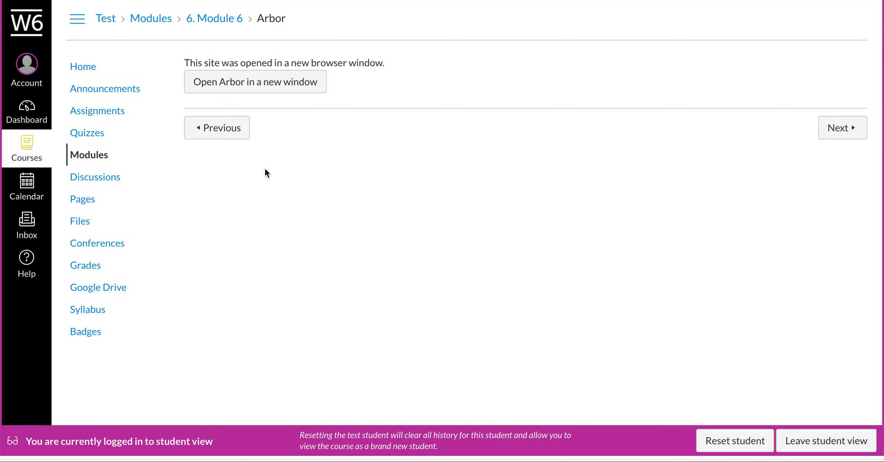
{"action": "left_click", "coordinate": [103, 168]}
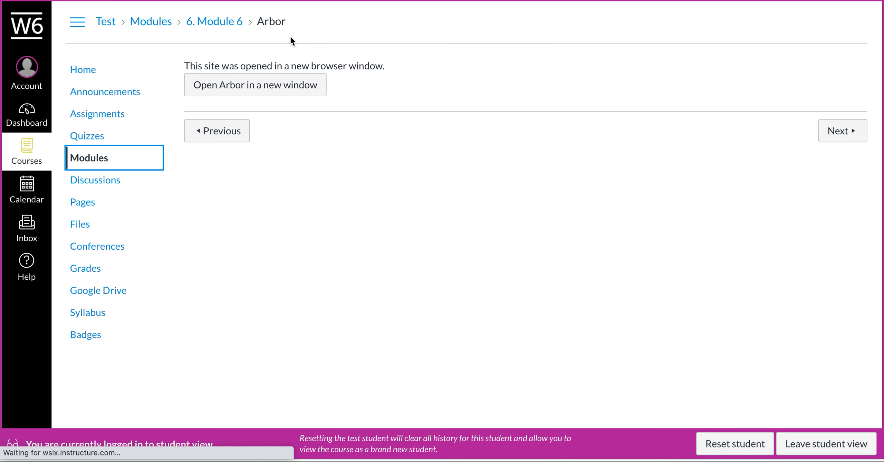